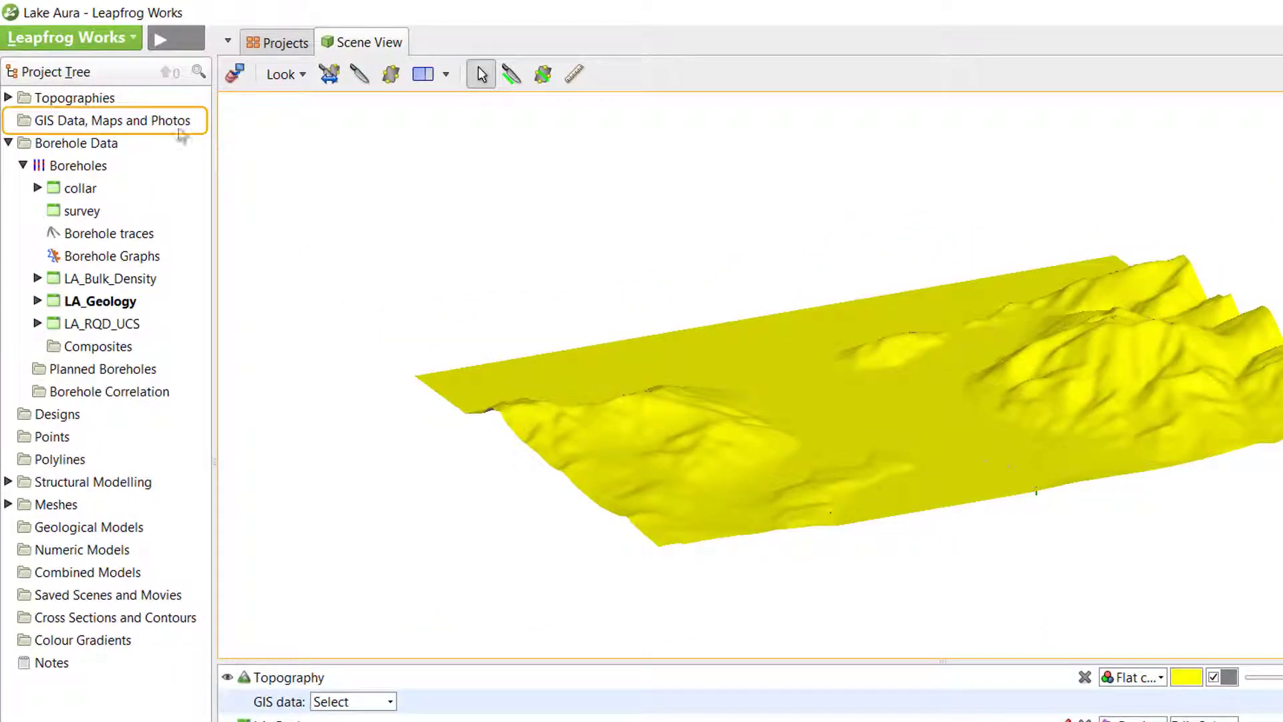
# Load Lake Aura Georeferenced.tif as a map import, keeping the georeference data embedded in the image
pyautogui.rightClick(167, 121)
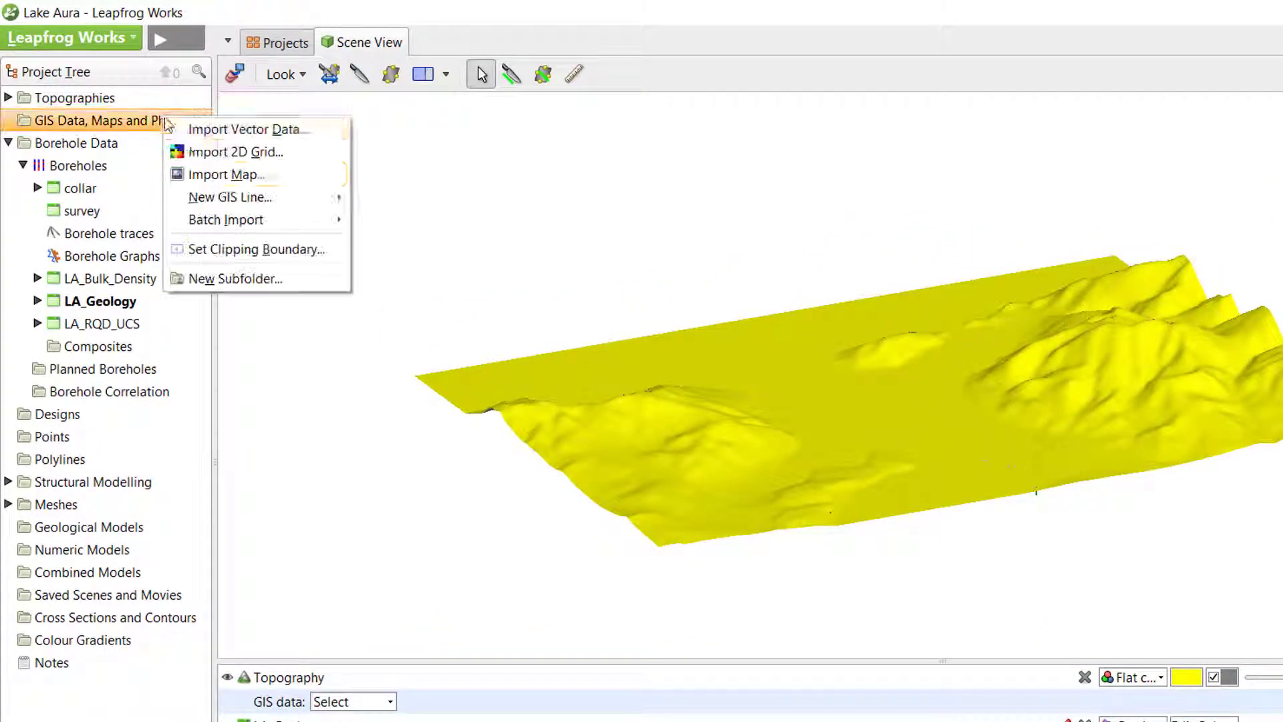
pyautogui.click(283, 174)
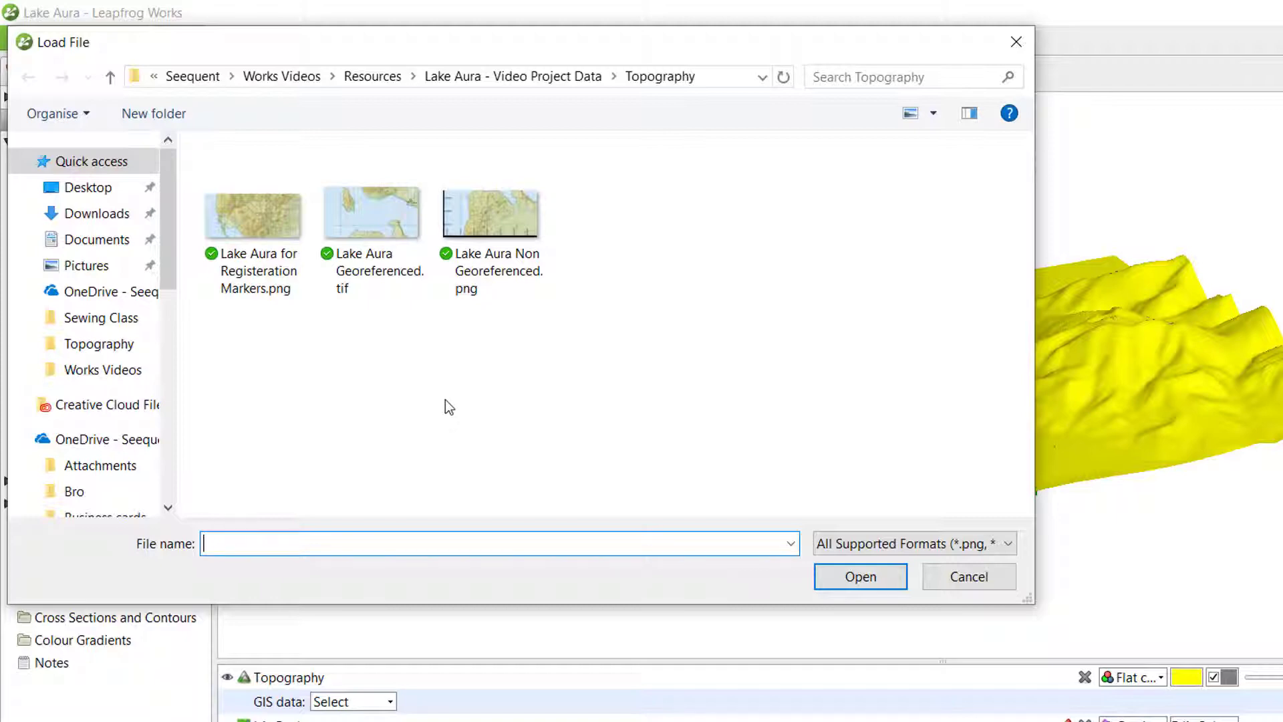
pyautogui.click(399, 252)
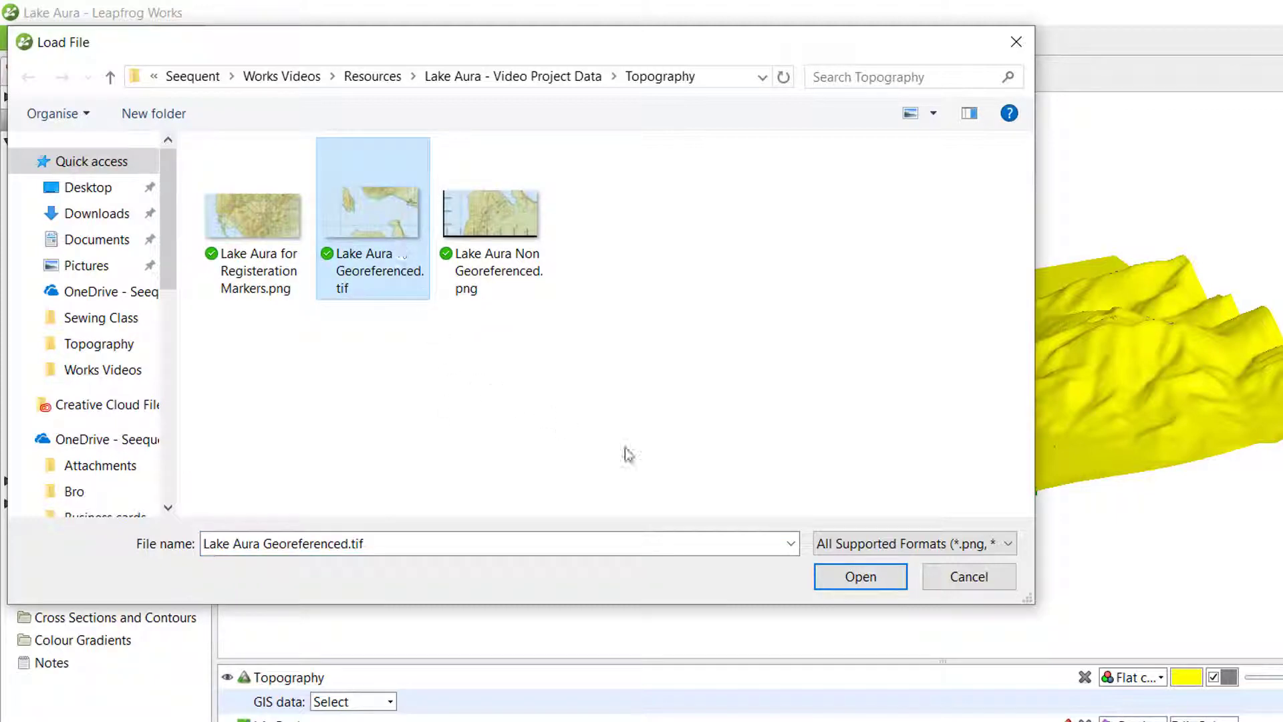
pyautogui.click(866, 580)
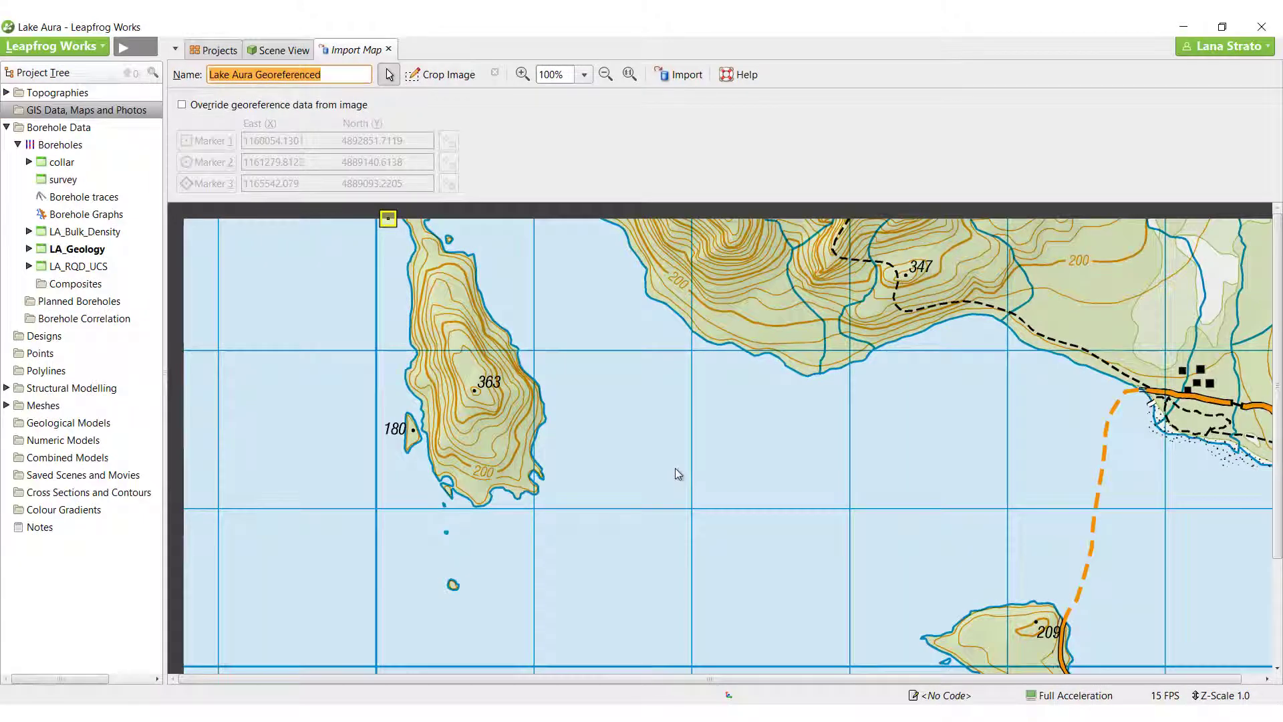
pyautogui.scroll(-1, 675, 468)
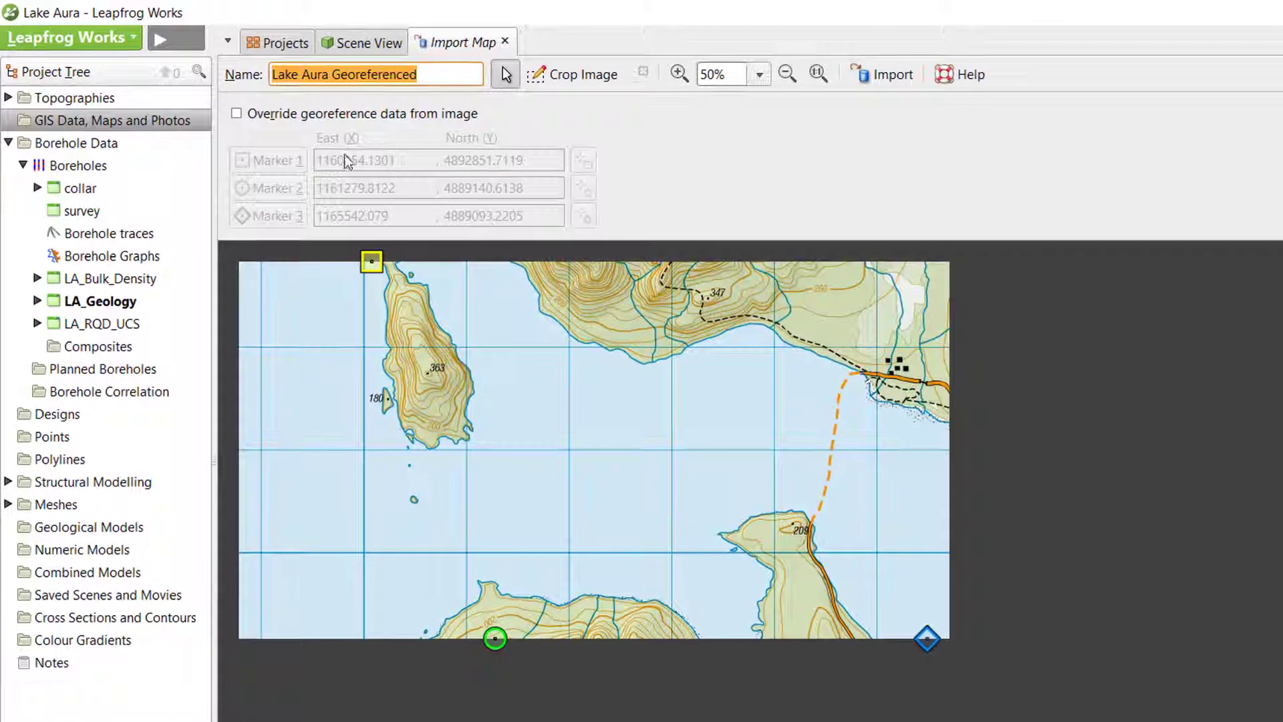
pyautogui.click(252, 118)
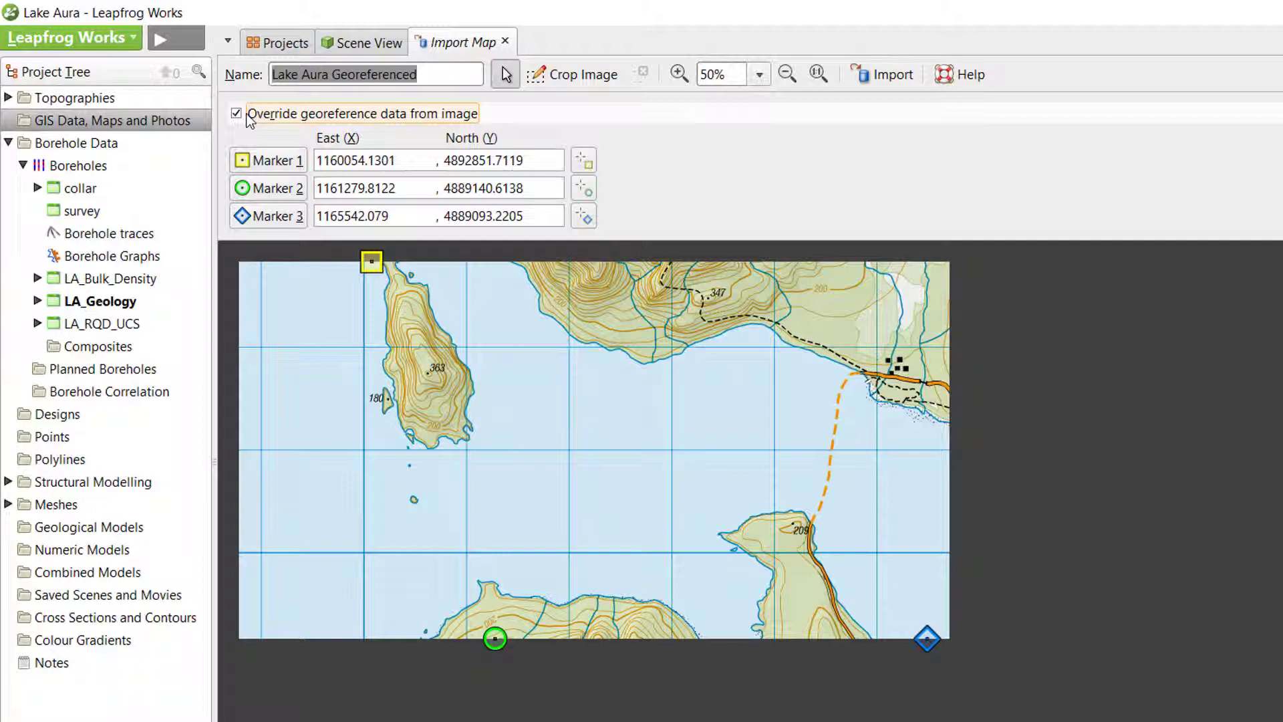
pyautogui.click(251, 119)
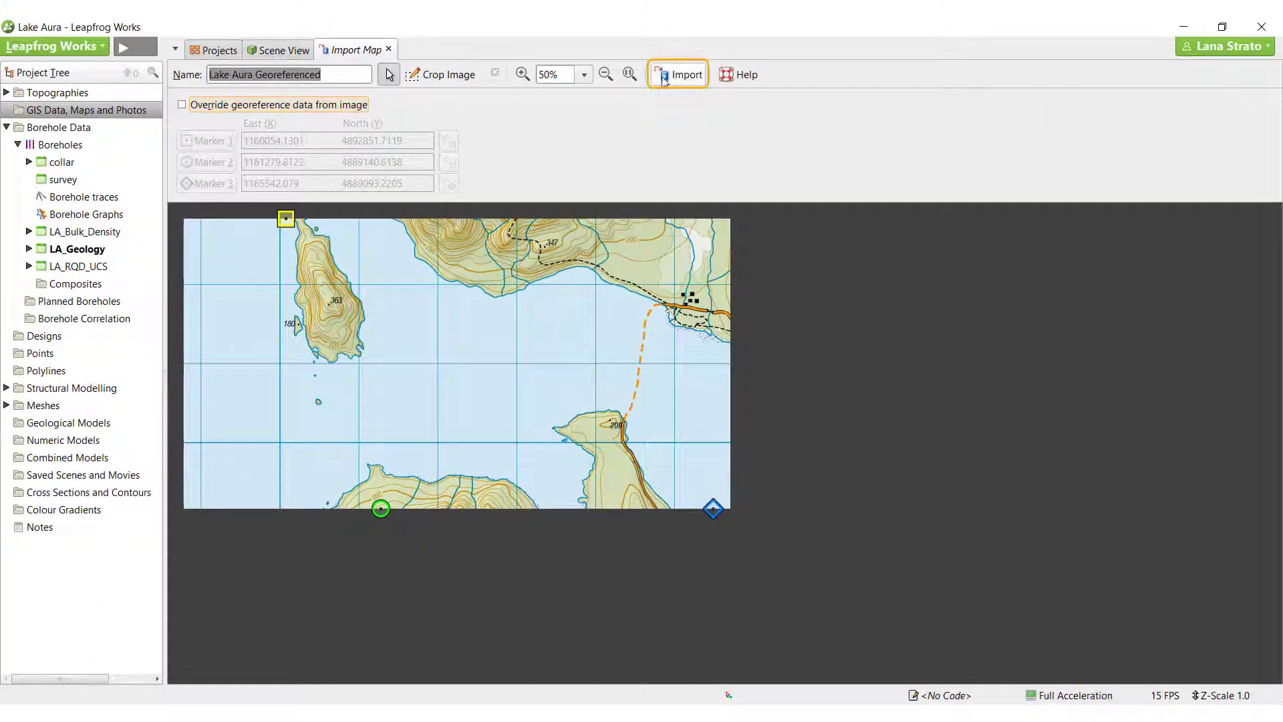
# Import Lake Aura Georeferenced, then load Lake Aura Non Georeferenced.png as the next map import
pyautogui.click(665, 76)
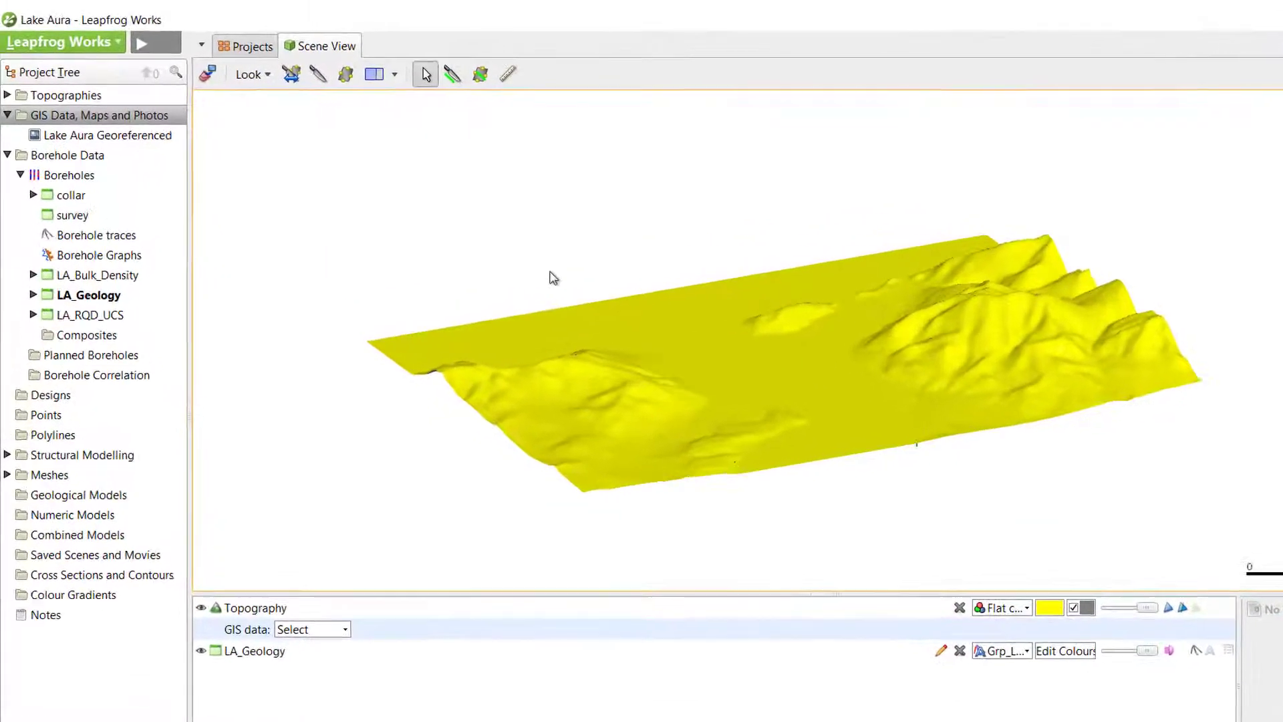
pyautogui.rightClick(151, 123)
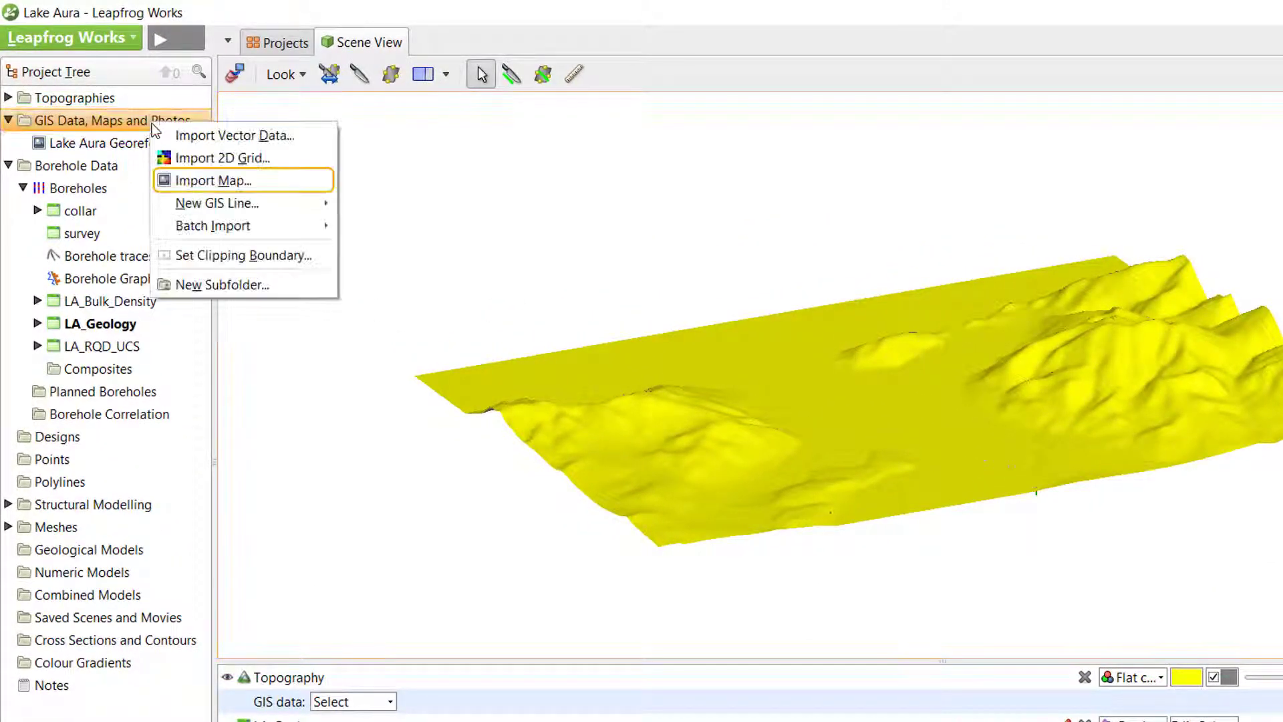
pyautogui.click(299, 181)
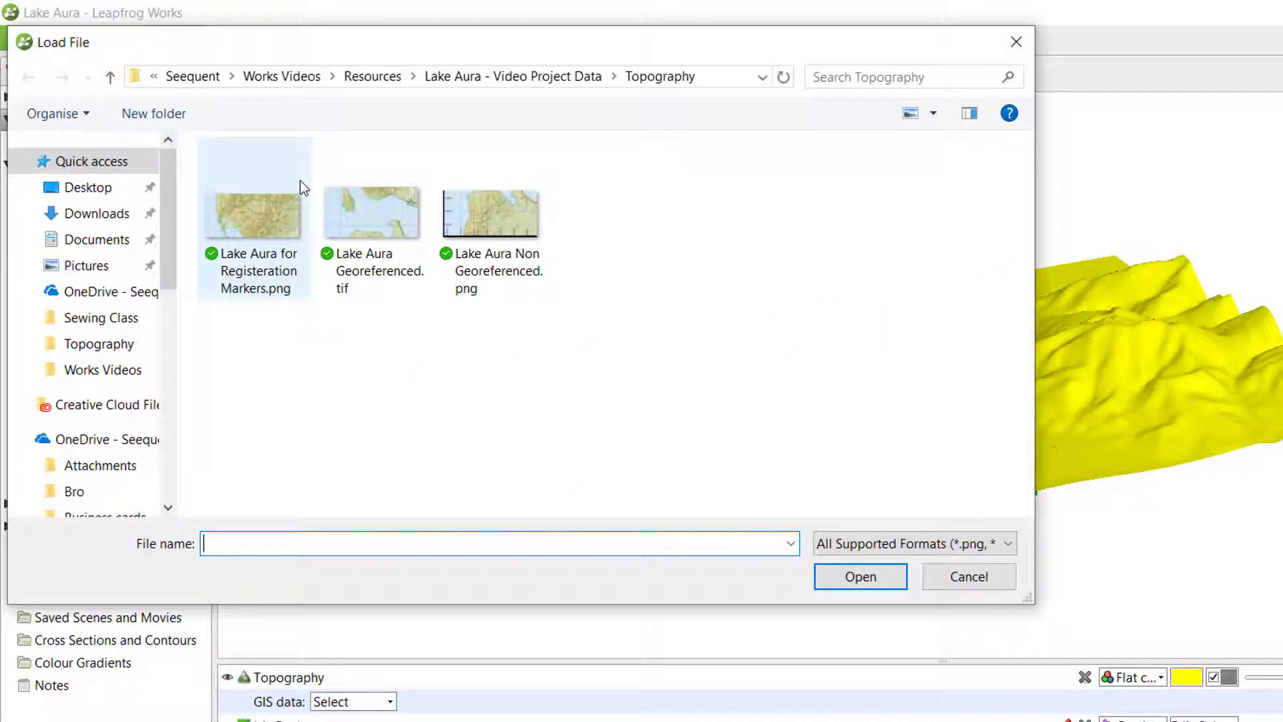
pyautogui.click(484, 241)
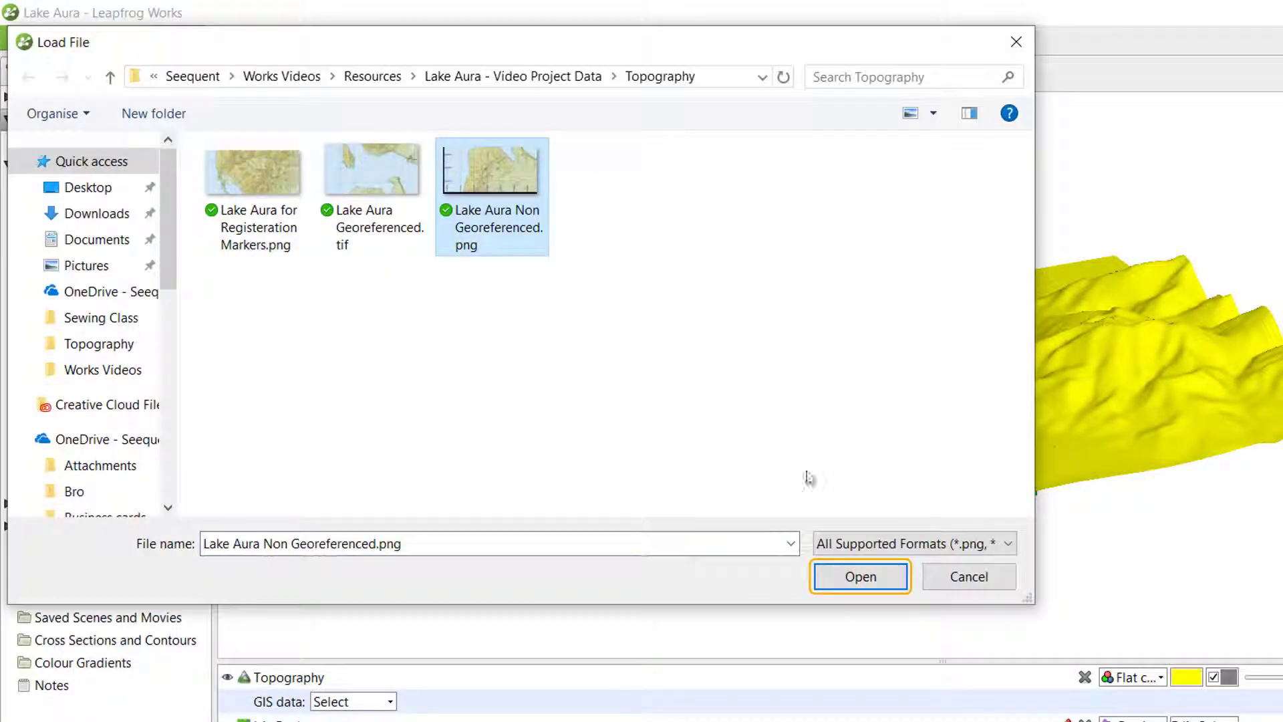
pyautogui.click(847, 578)
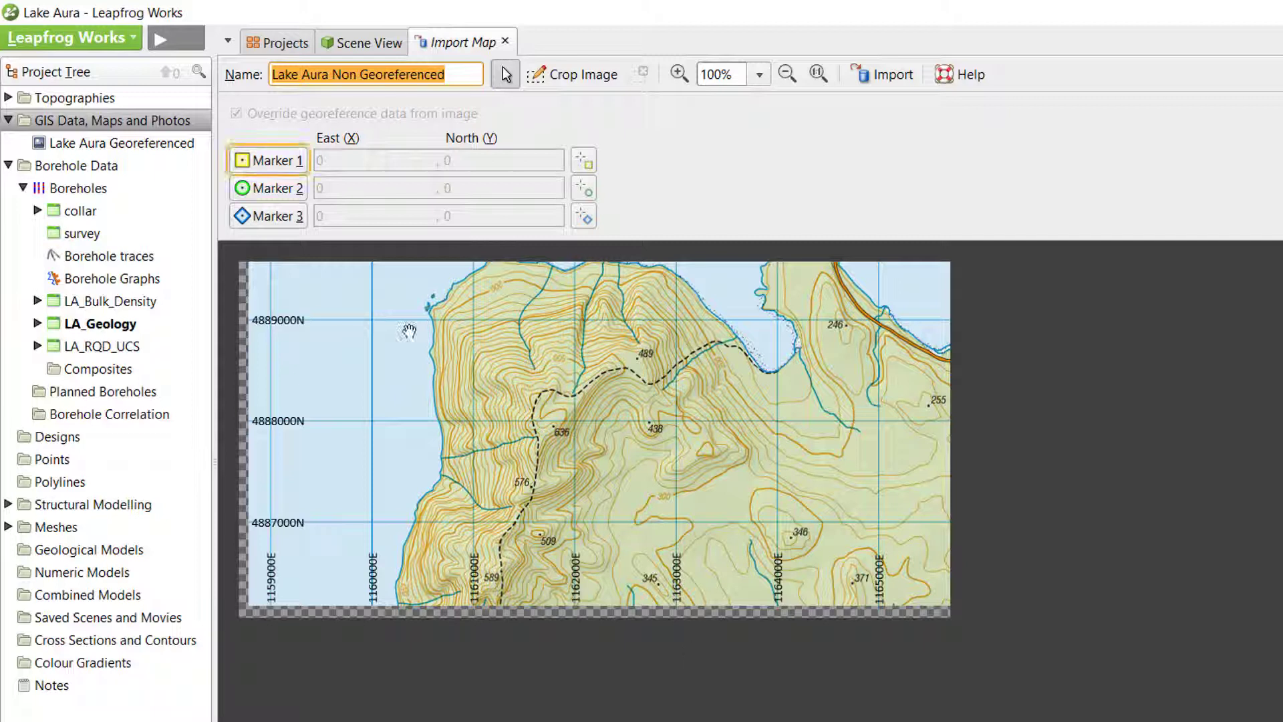
# Place Marker 1 on the grid intersection at East 1160000, North 4889000
pyautogui.click(271, 163)
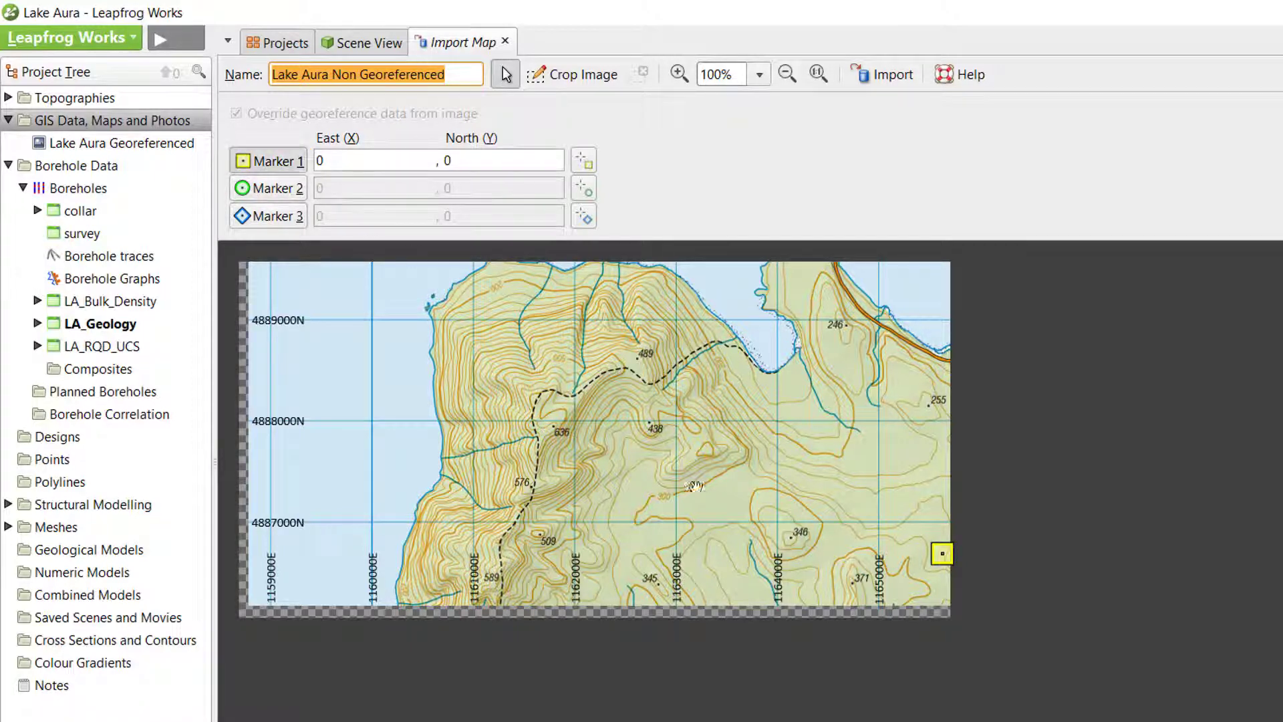
pyautogui.moveTo(942, 553)
pyautogui.mouseDown()
pyautogui.moveTo(571, 357)
pyautogui.moveTo(371, 321)
pyautogui.mouseUp()
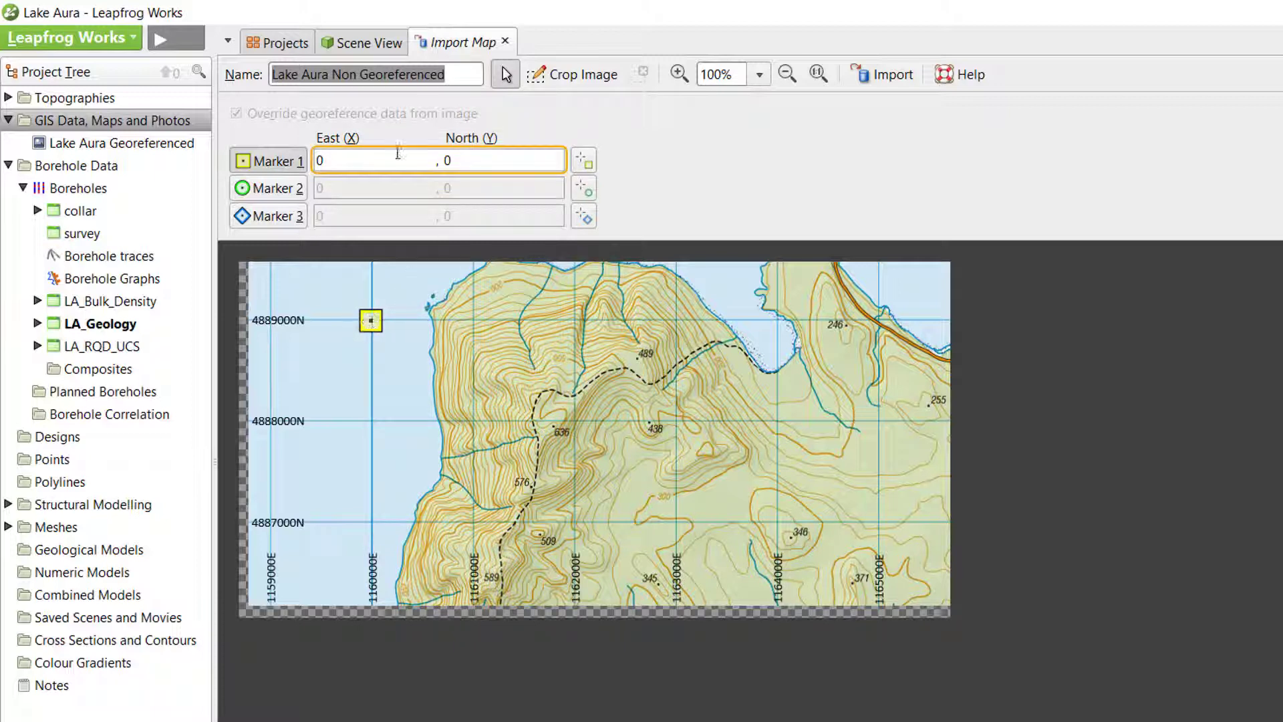
pyautogui.click(341, 164)
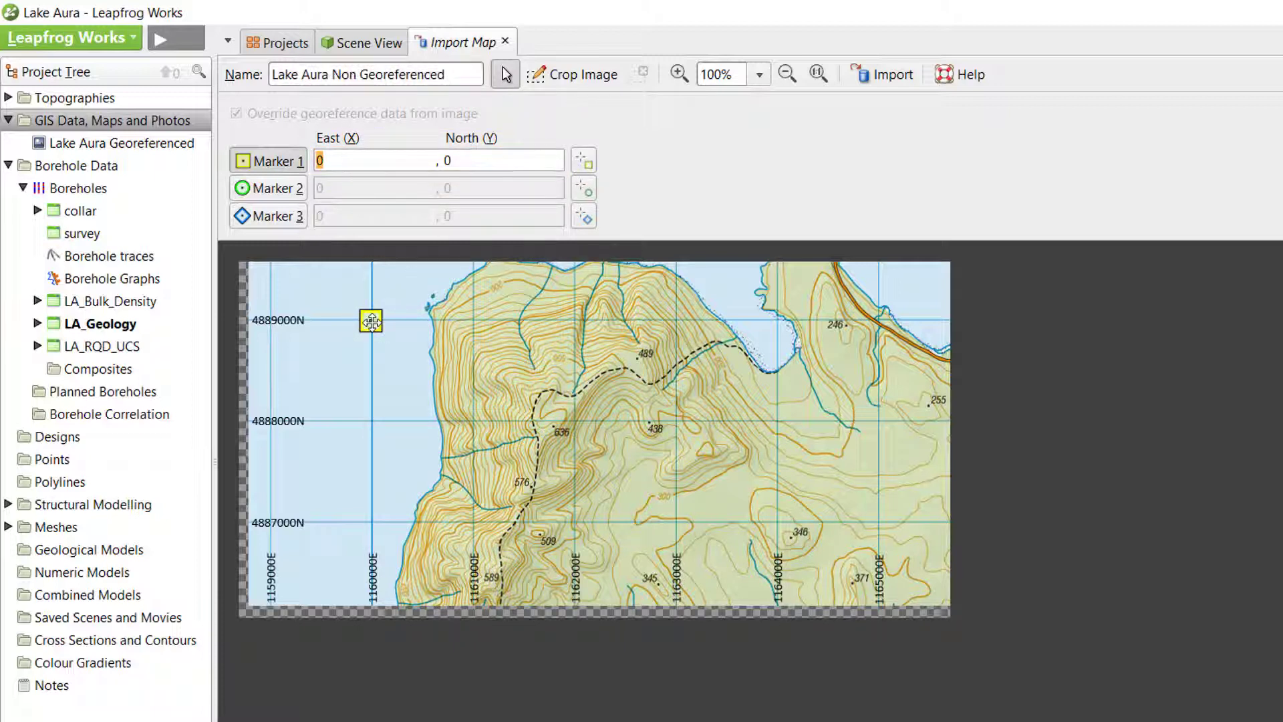
pyautogui.write('1160000')
pyautogui.press('Tab')
pyautogui.write('4889000')
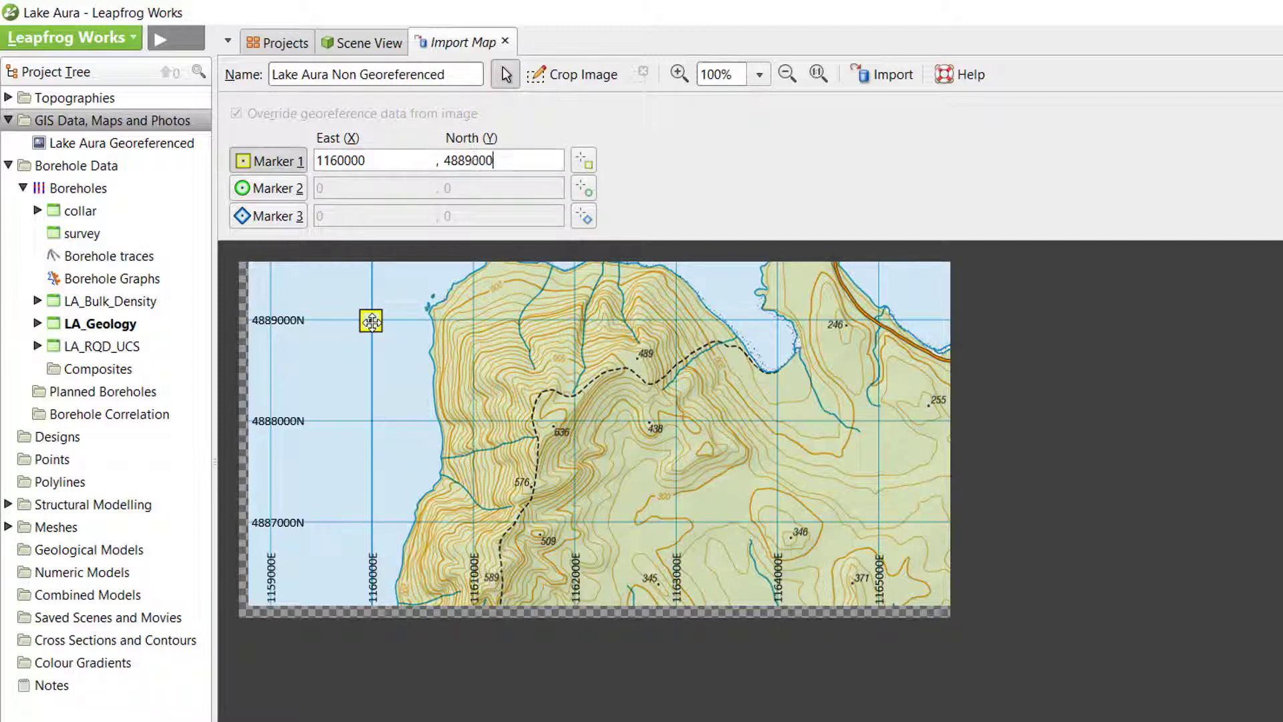
pyautogui.scroll(5, 372, 324)
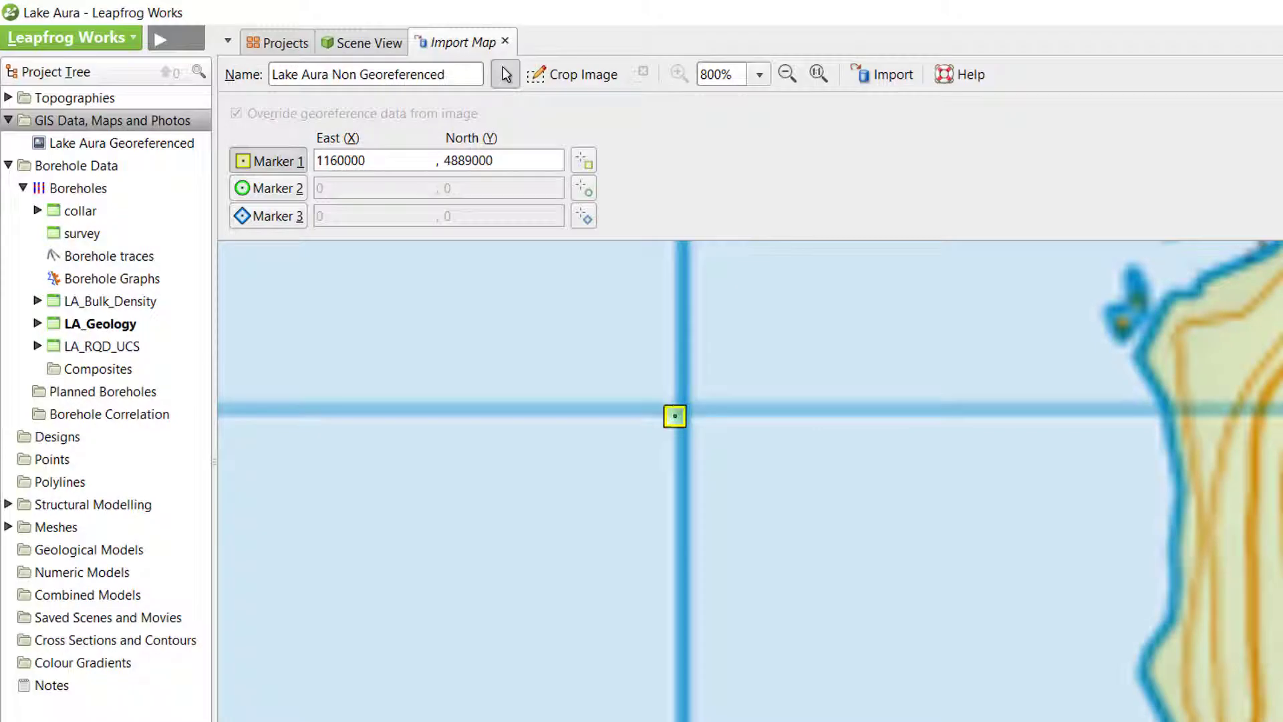
pyautogui.scroll(-3, 372, 401)
# Place Marker 2 on the grid intersection at East 1160000, North 4887000
pyautogui.click(269, 189)
pyautogui.click(372, 518)
pyautogui.scroll(1, 372, 518)
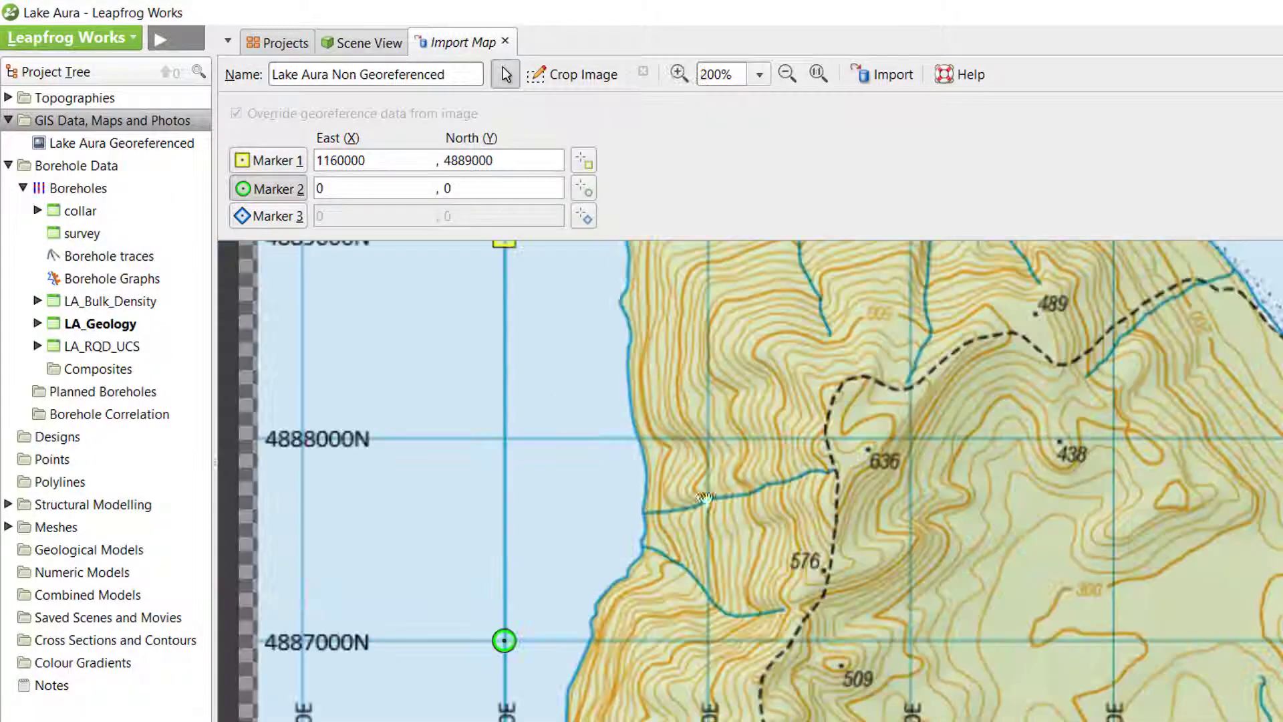
pyautogui.click(387, 190)
pyautogui.write('1160000')
pyautogui.press('Tab')
pyautogui.write('4887000')
# Place Marker 3 on the grid intersection at East 1165000, North 4887000
pyautogui.click(269, 216)
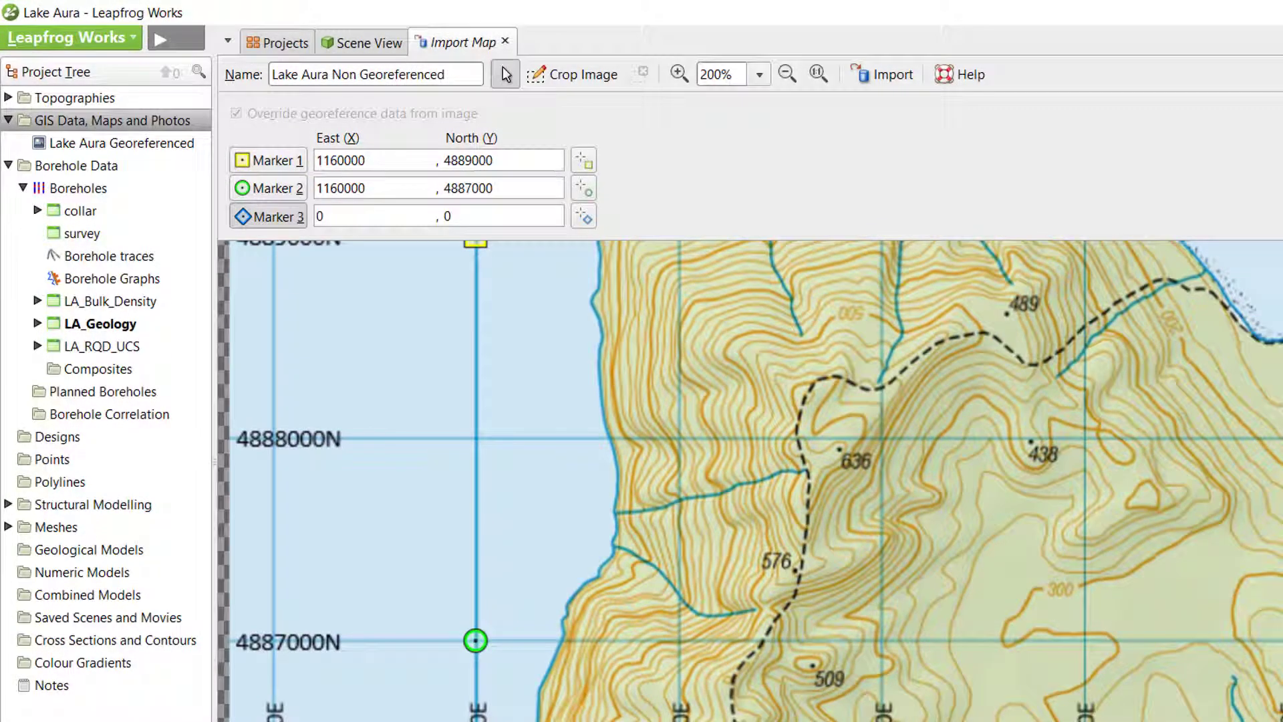
pyautogui.scroll(2, 749, 479)
pyautogui.scroll(-2, 750, 480)
pyautogui.click(344, 216)
pyautogui.write('1165000')
pyautogui.press('Tab')
pyautogui.write('4887000')
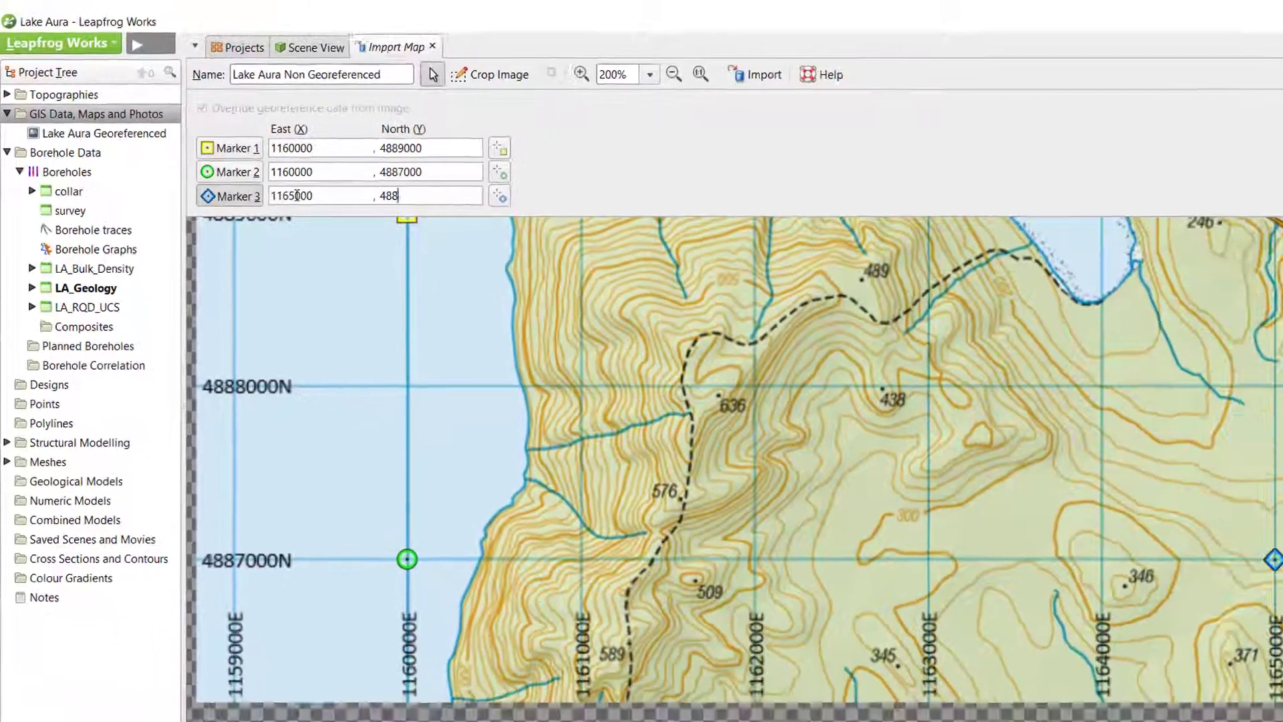
pyautogui.scroll(-2, 691, 349)
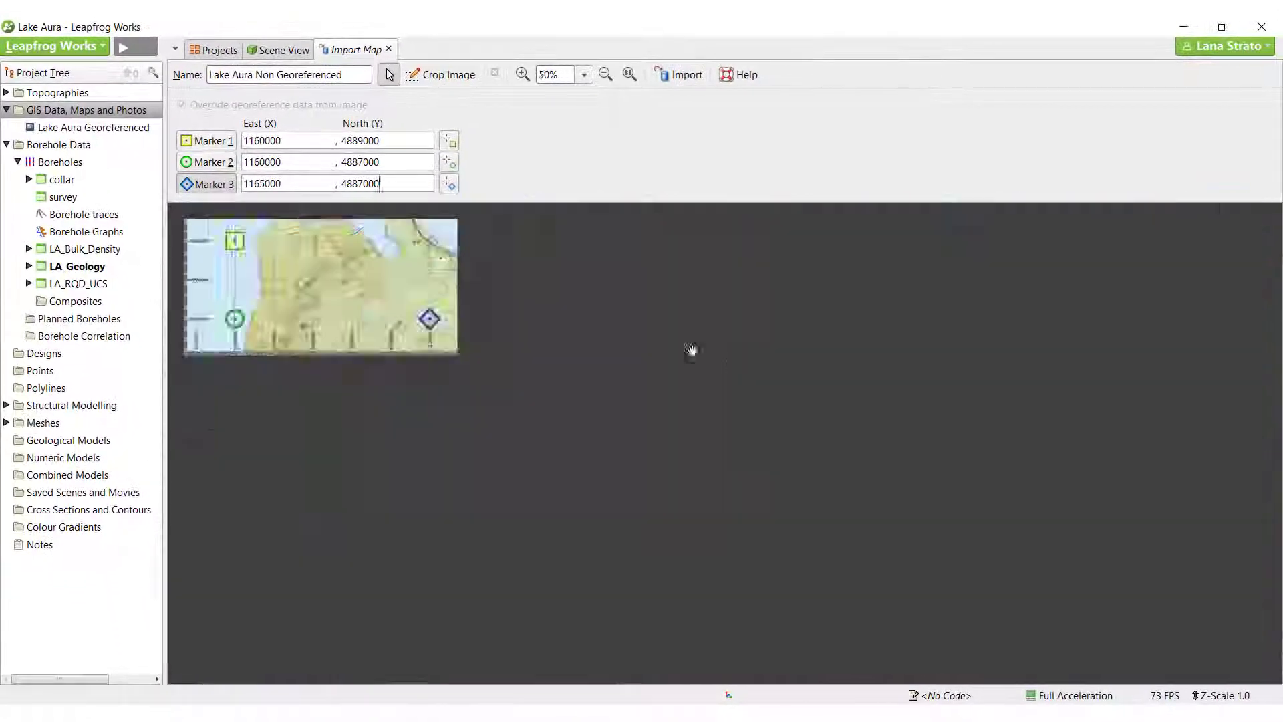
pyautogui.scroll(1, 691, 350)
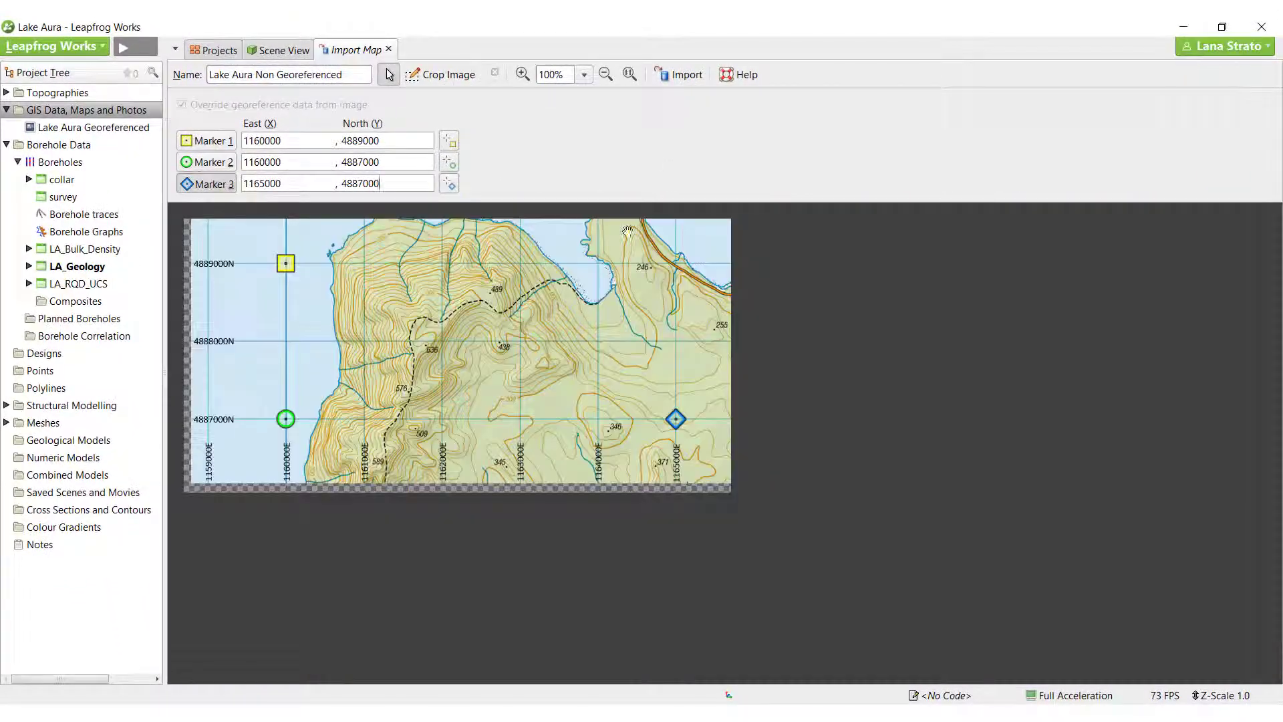
# Import the registered map, then load Lake Aura for Registeration Markers.png as a new map import
pyautogui.click(665, 75)
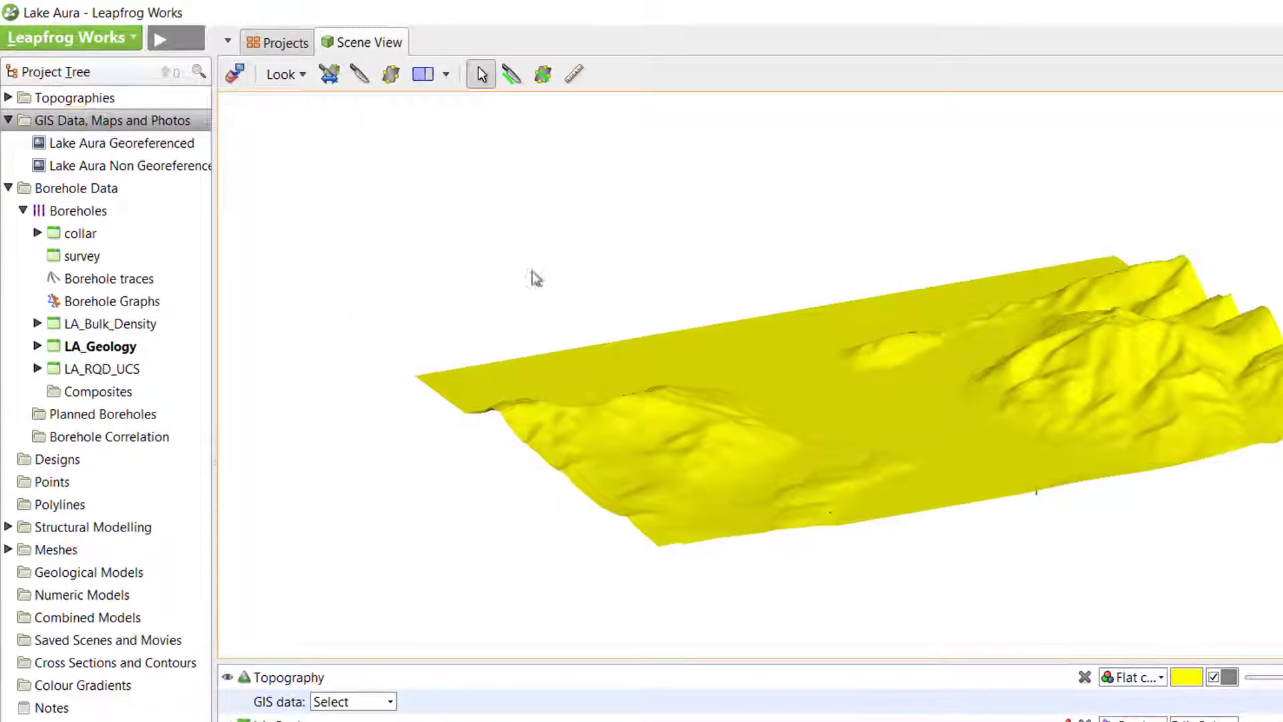
pyautogui.rightClick(144, 121)
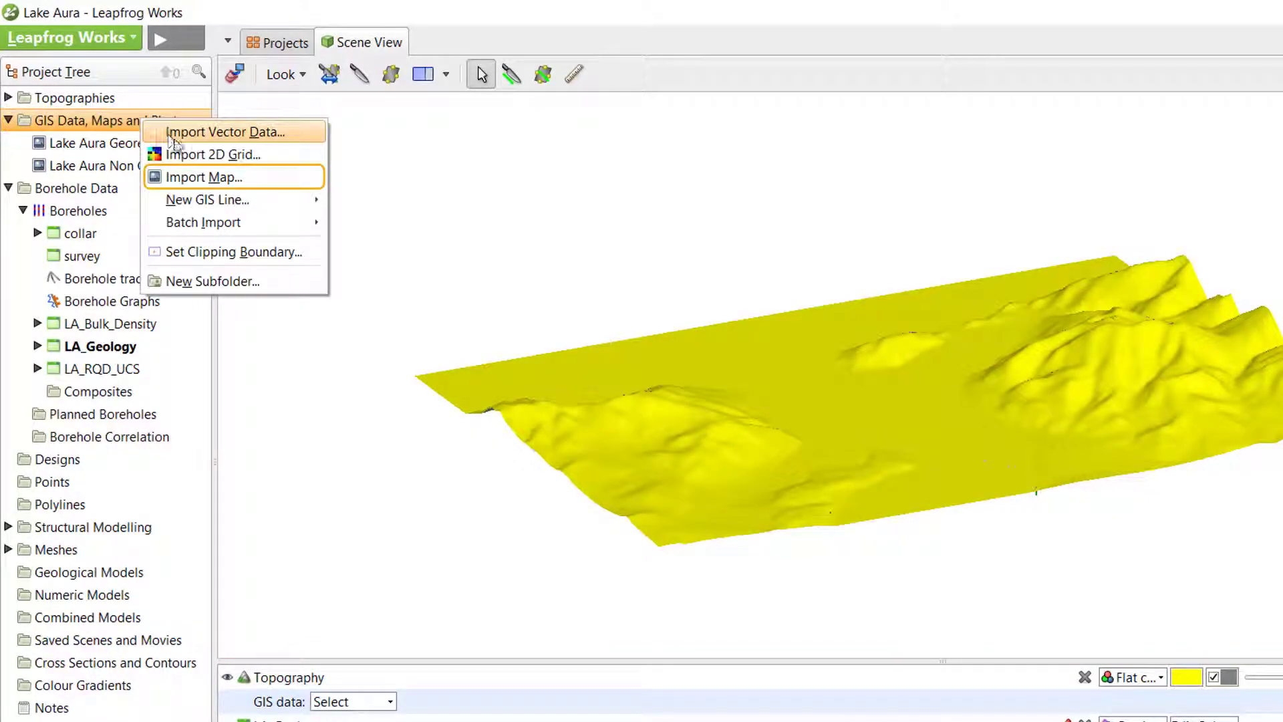
pyautogui.click(215, 178)
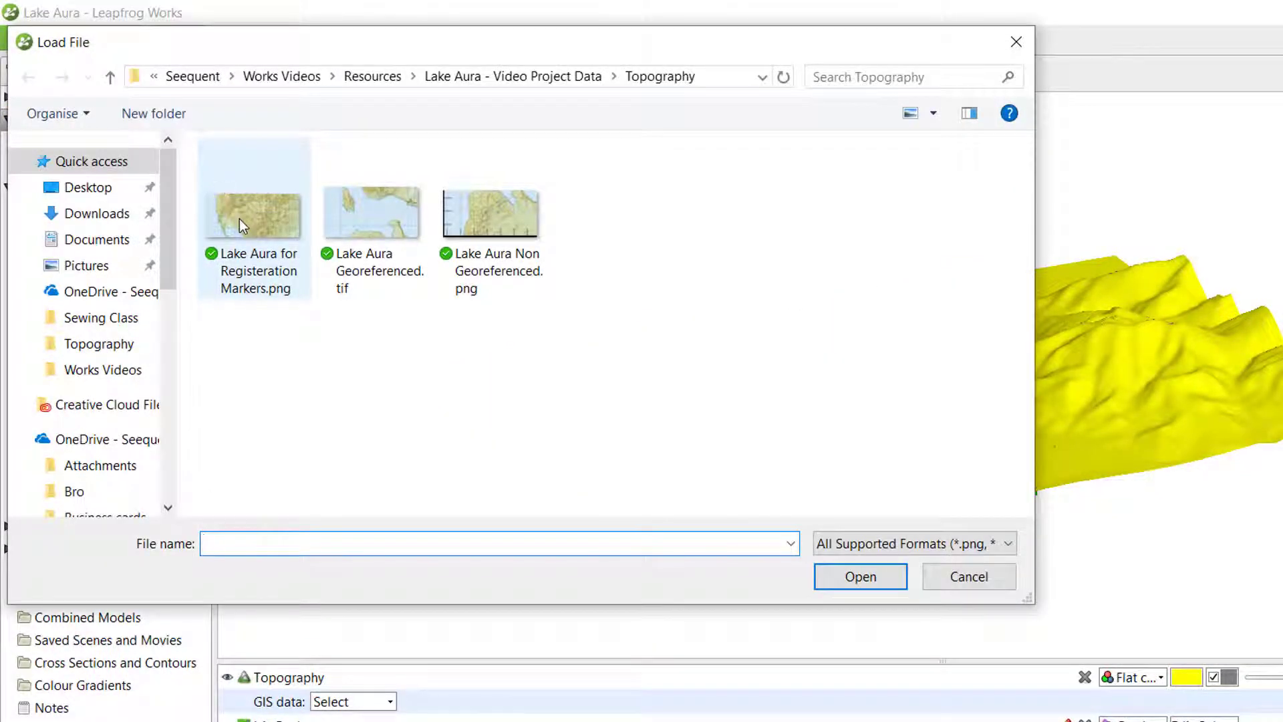
pyautogui.click(239, 219)
pyautogui.click(859, 576)
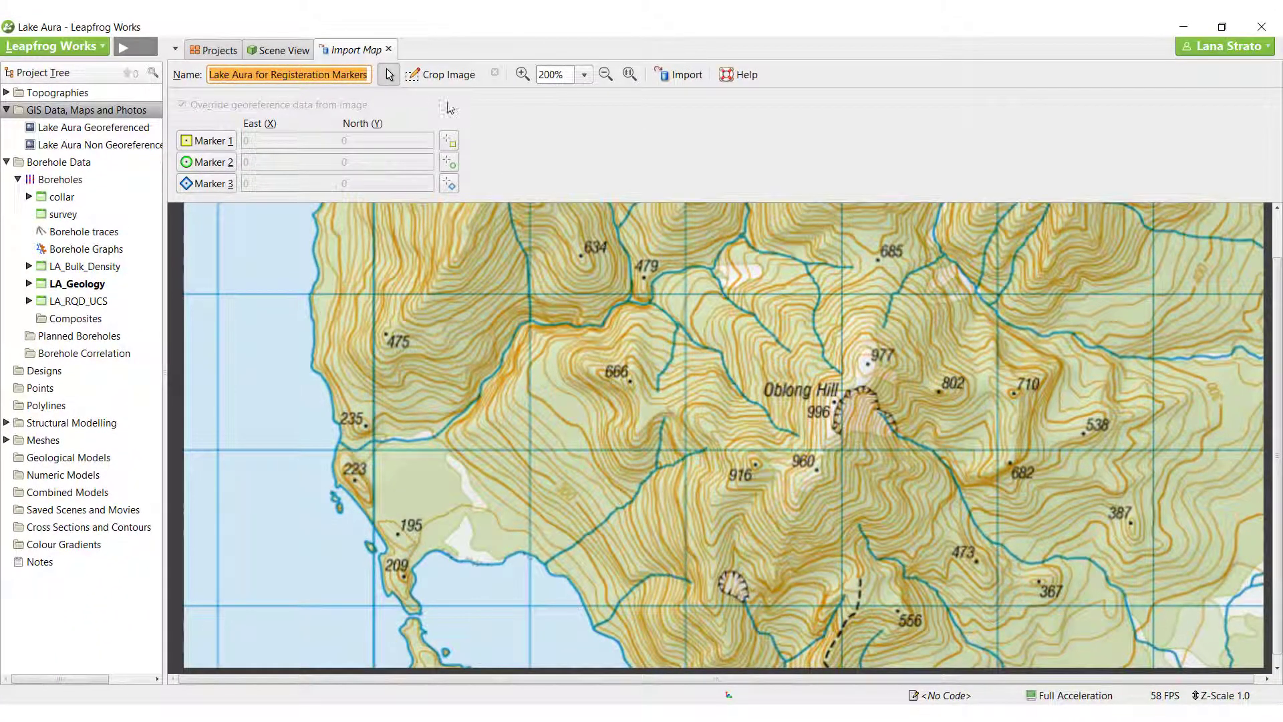
# Float the map import as a narrow separate window beside a top-down view of the topography
pyautogui.moveTo(368, 79); pyautogui.dragTo(405, 56)
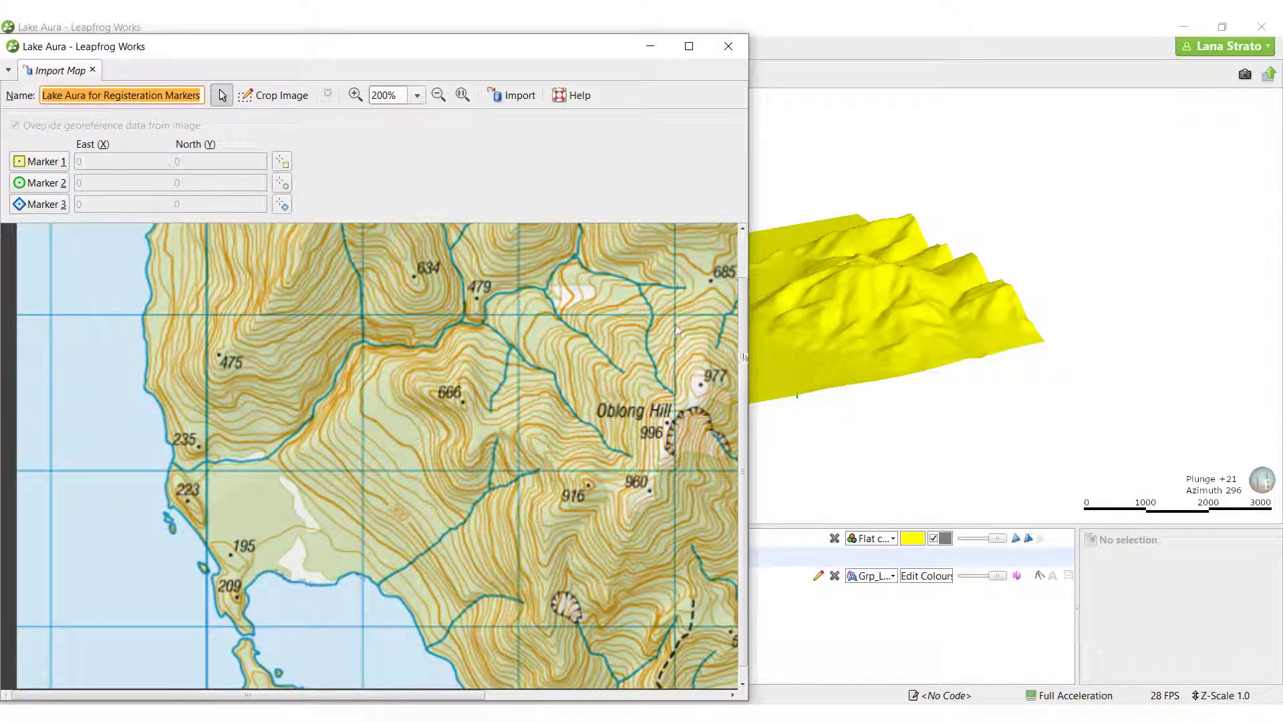
pyautogui.moveTo(748, 334); pyautogui.dragTo(946, 373)
pyautogui.press('d')
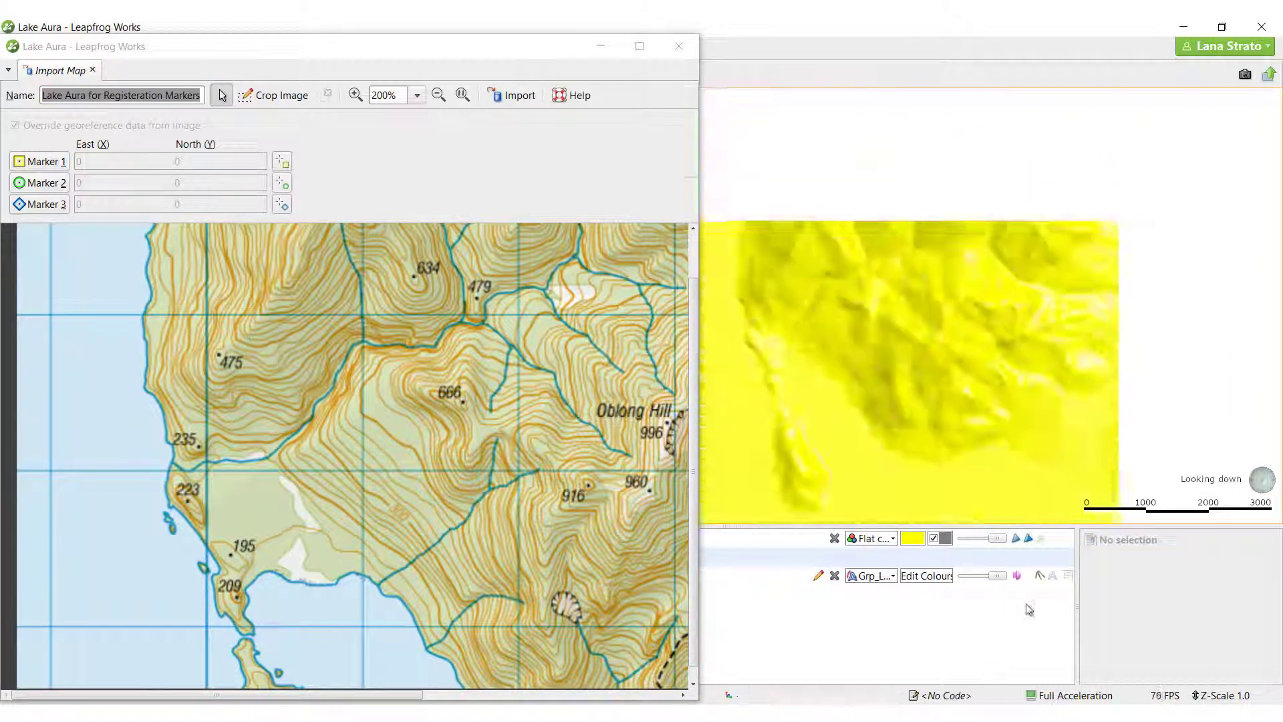
pyautogui.scroll(-2, 480, 490)
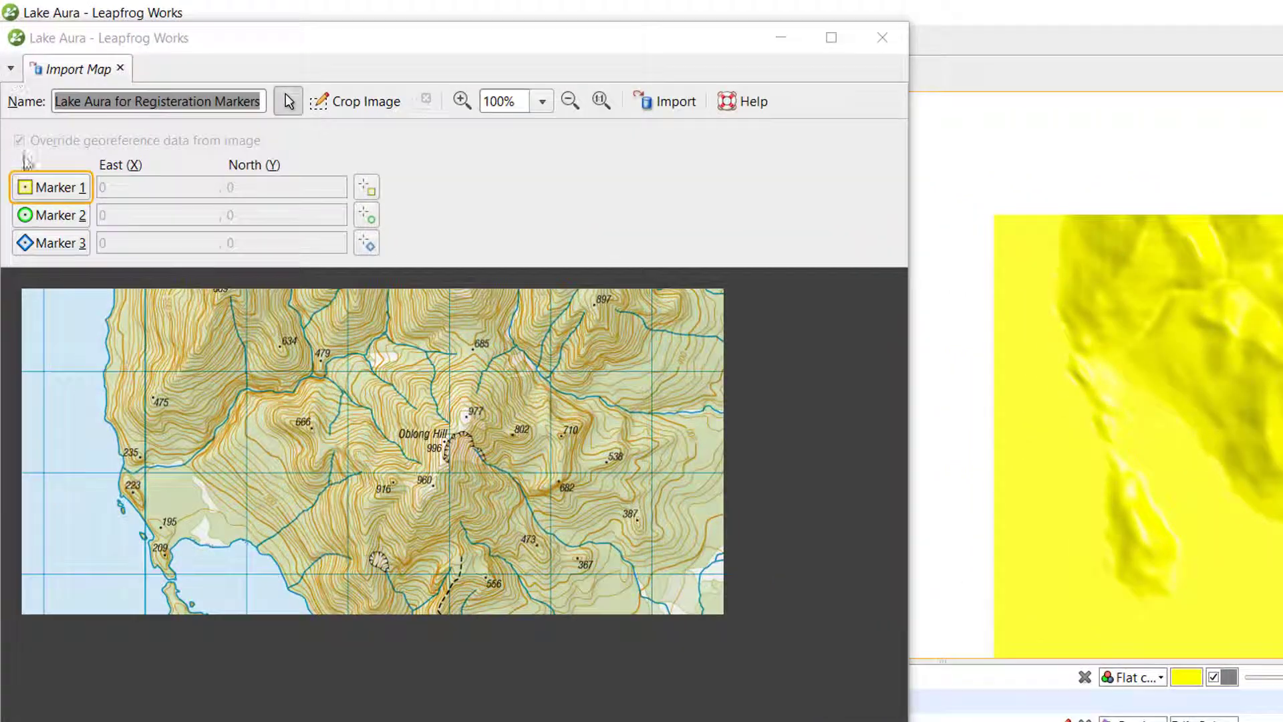
# Position Marker 1 precisely on the 209 spot height near the lake shore in the map image
pyautogui.click(51, 187)
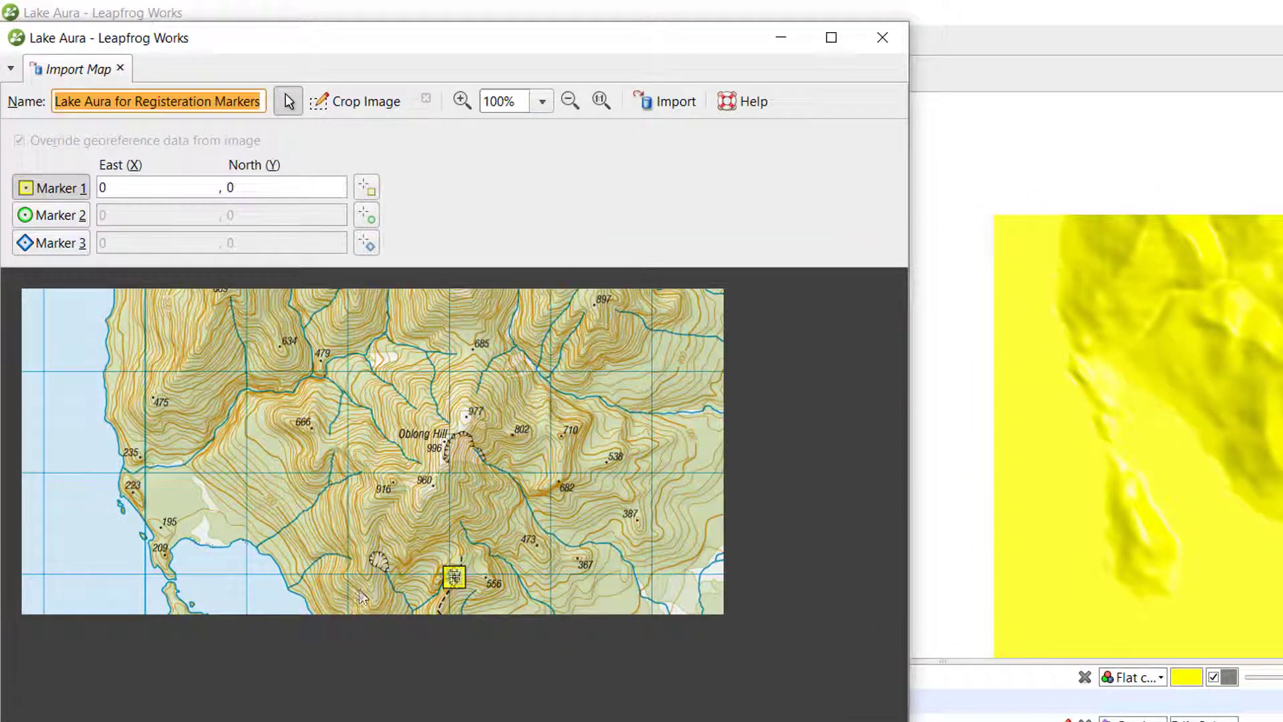
pyautogui.click(156, 524)
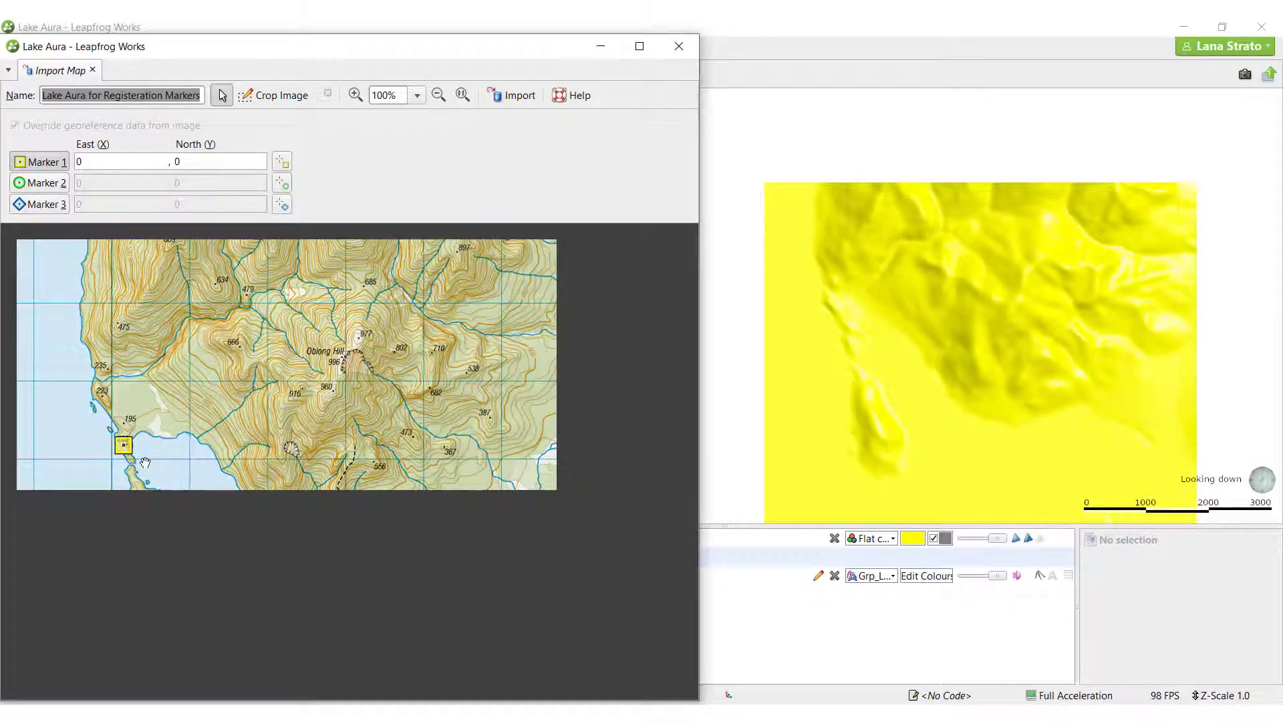
pyautogui.scroll(2, 160, 524)
pyautogui.moveTo(157, 493); pyautogui.dragTo(170, 493)
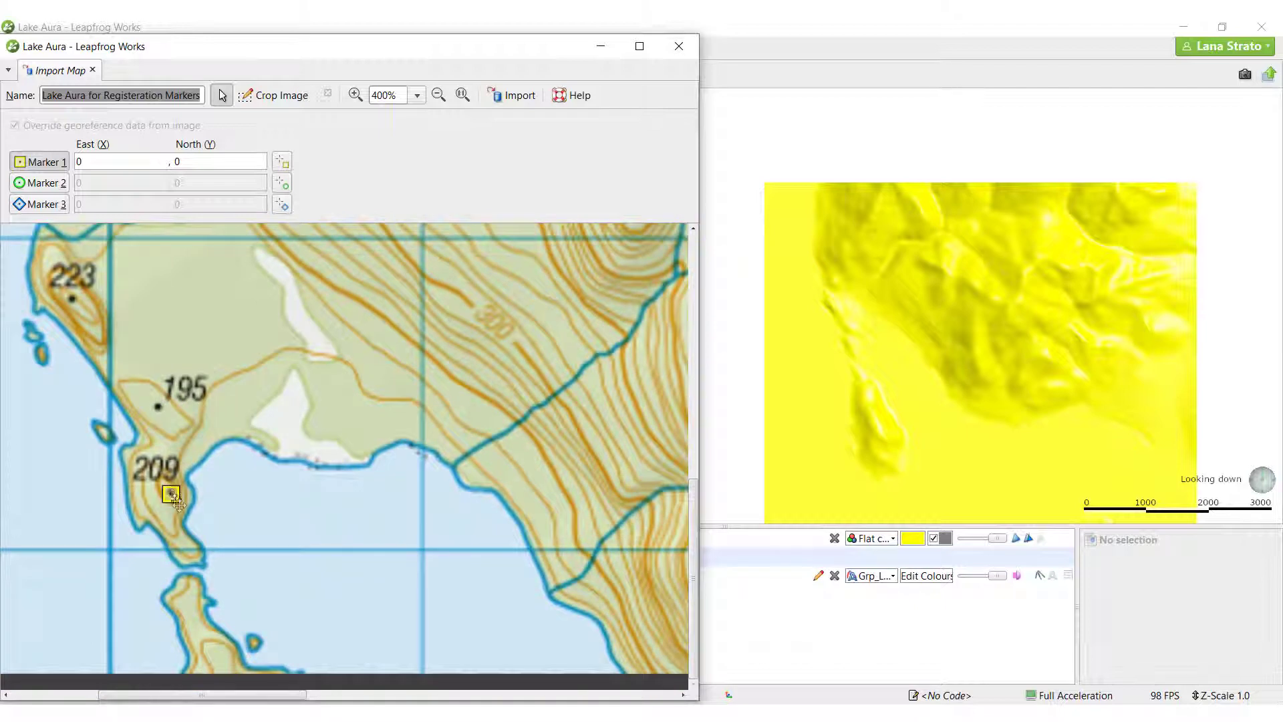
pyautogui.scroll(1, 175, 498)
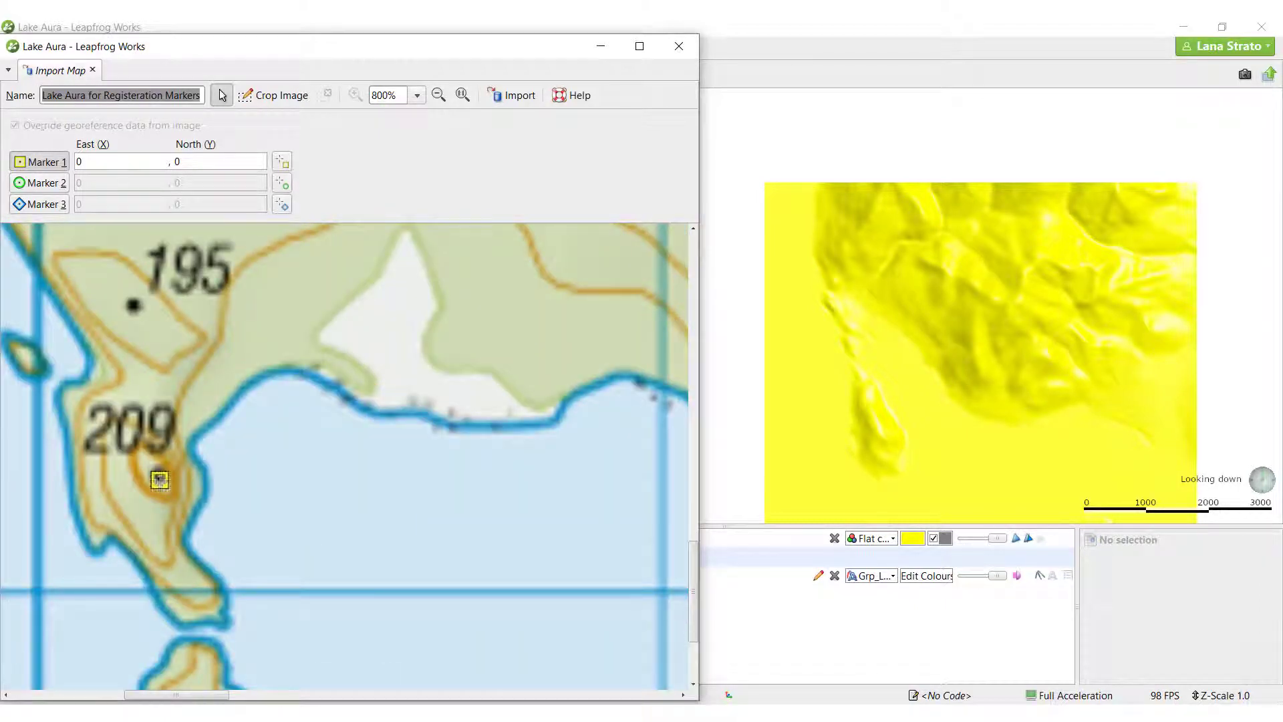
pyautogui.moveTo(159, 480); pyautogui.dragTo(157, 474)
pyautogui.scroll(-1, 272, 409)
pyautogui.scroll(-2, 339, 403)
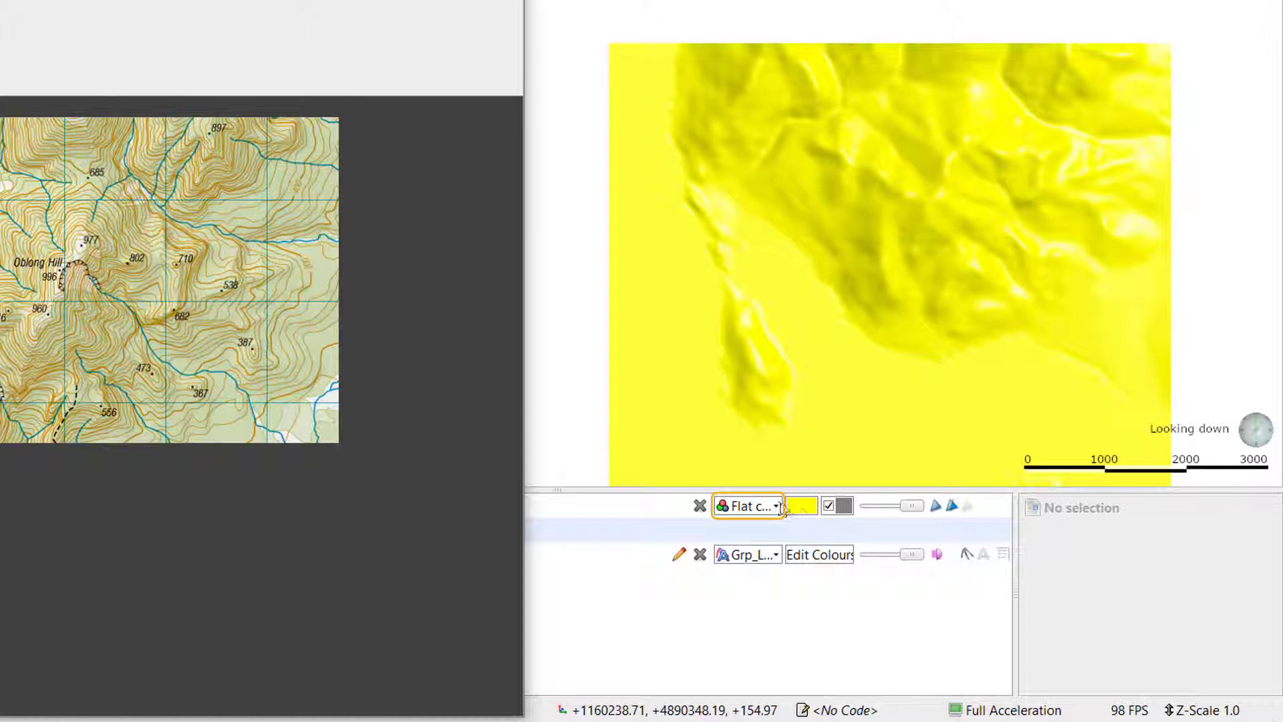
# Change the Topography surface colouring from flat yellow to Elevation
pyautogui.click(773, 509)
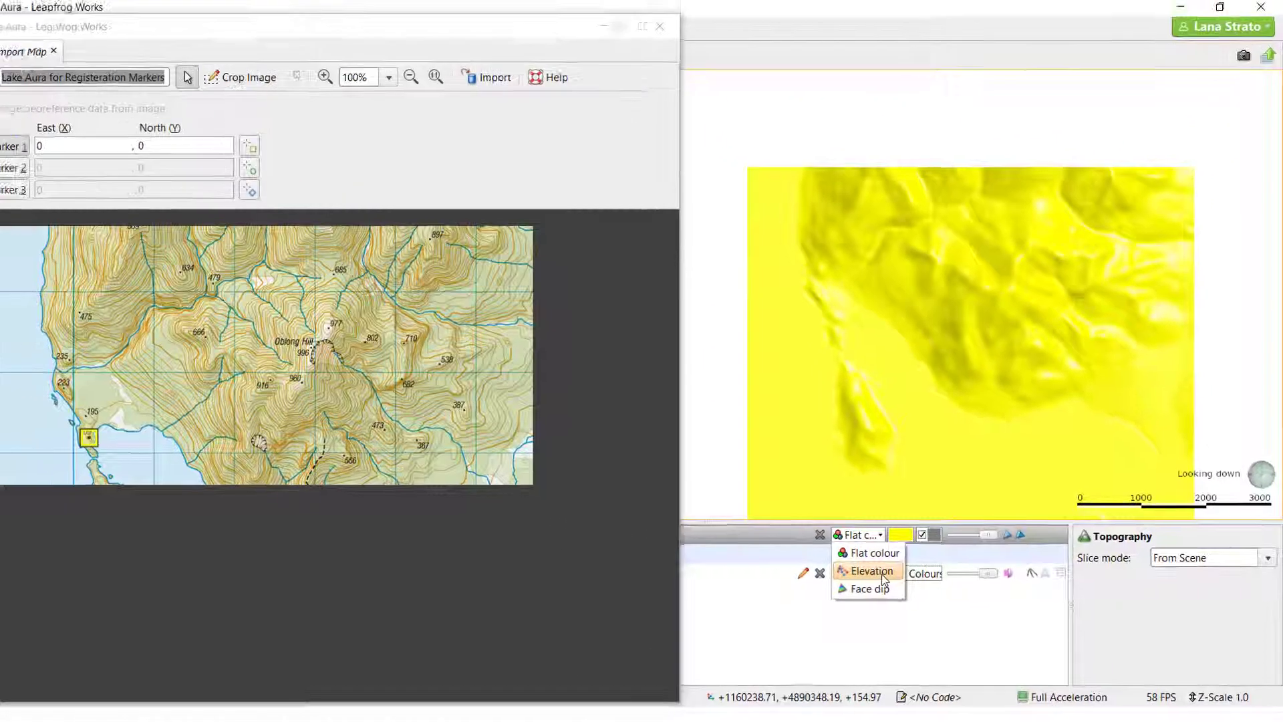
pyautogui.click(775, 552)
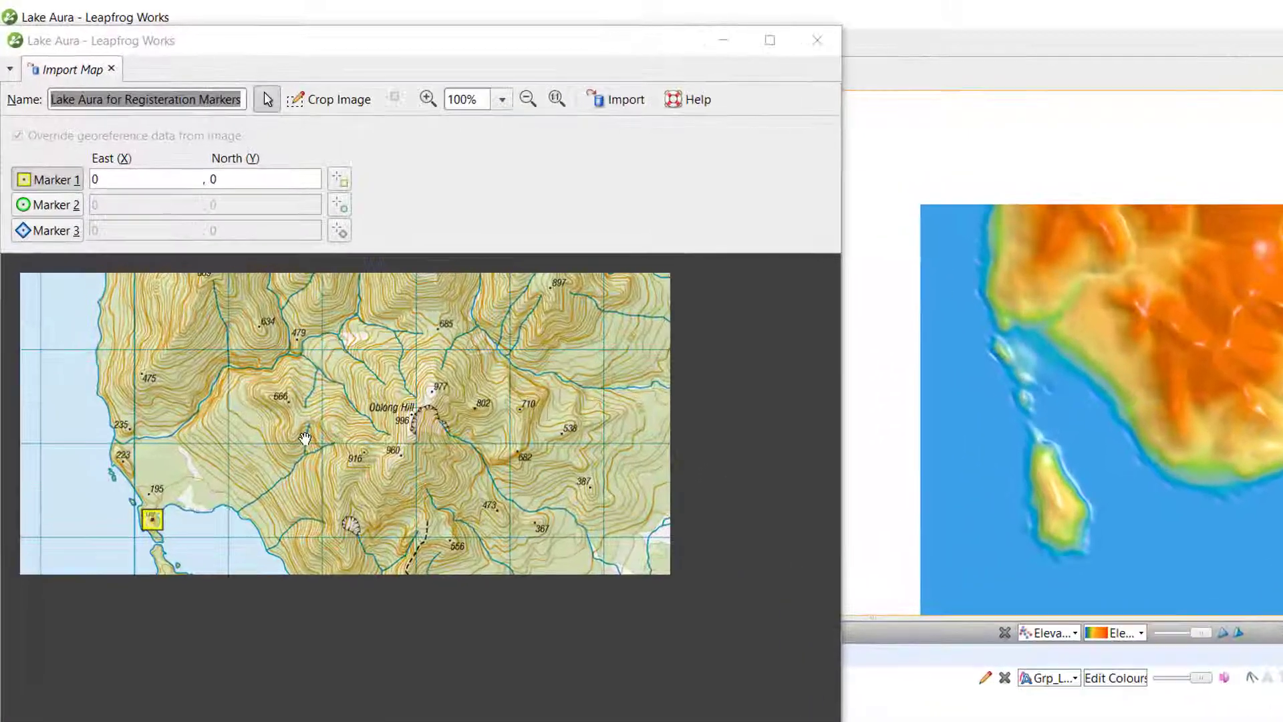
# Pin Marker 1 to the matching island point, giving coordinates 1160161.3917 / 4893202.3597
pyautogui.click(282, 161)
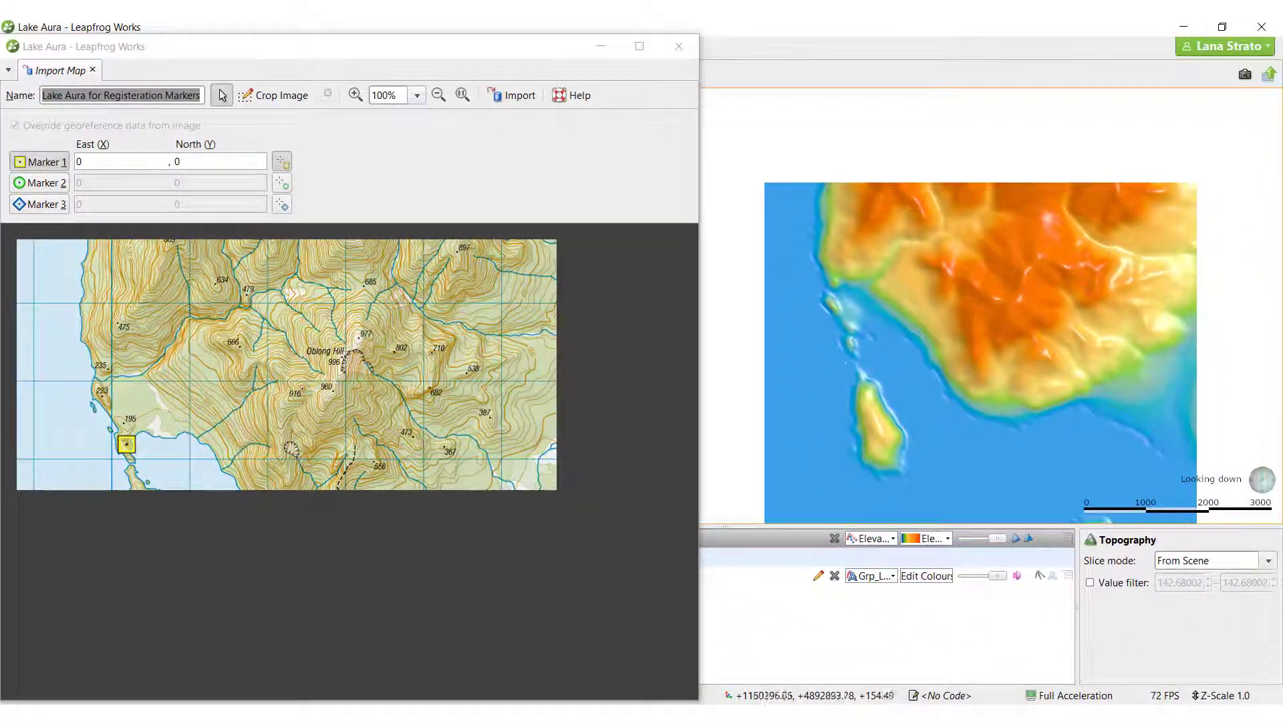
pyautogui.scroll(6, 835, 350)
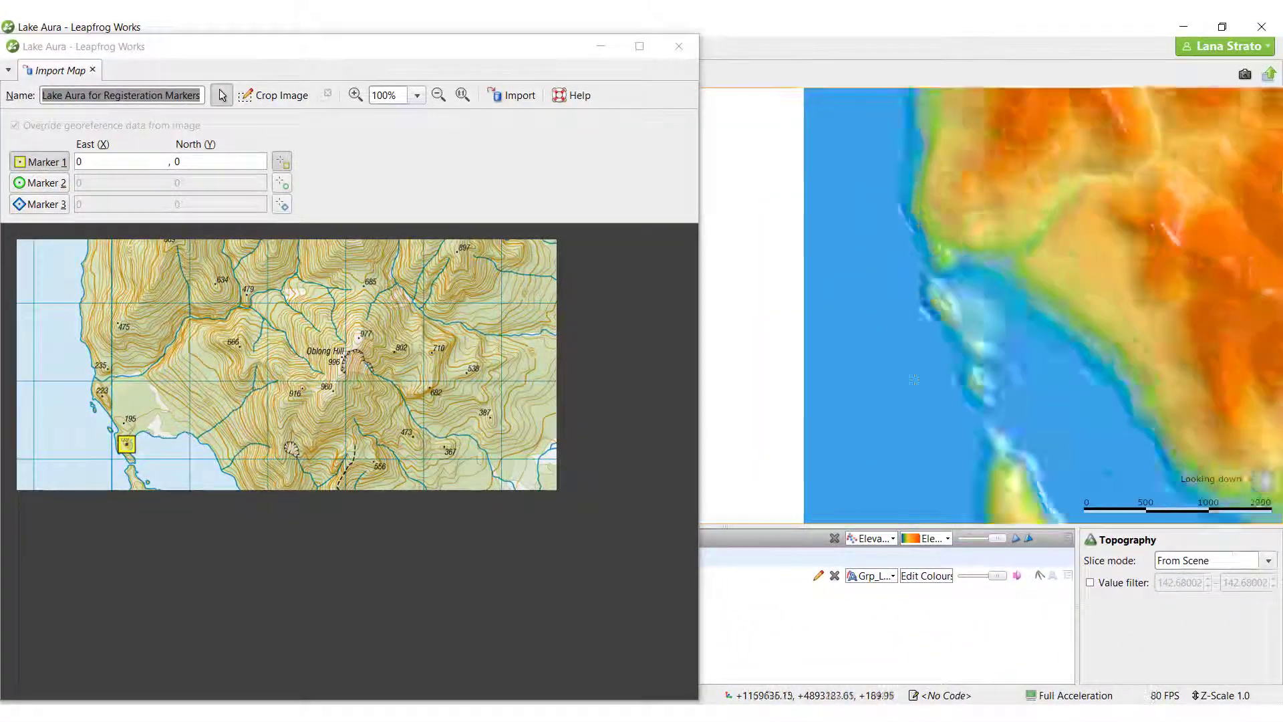
pyautogui.click(873, 359)
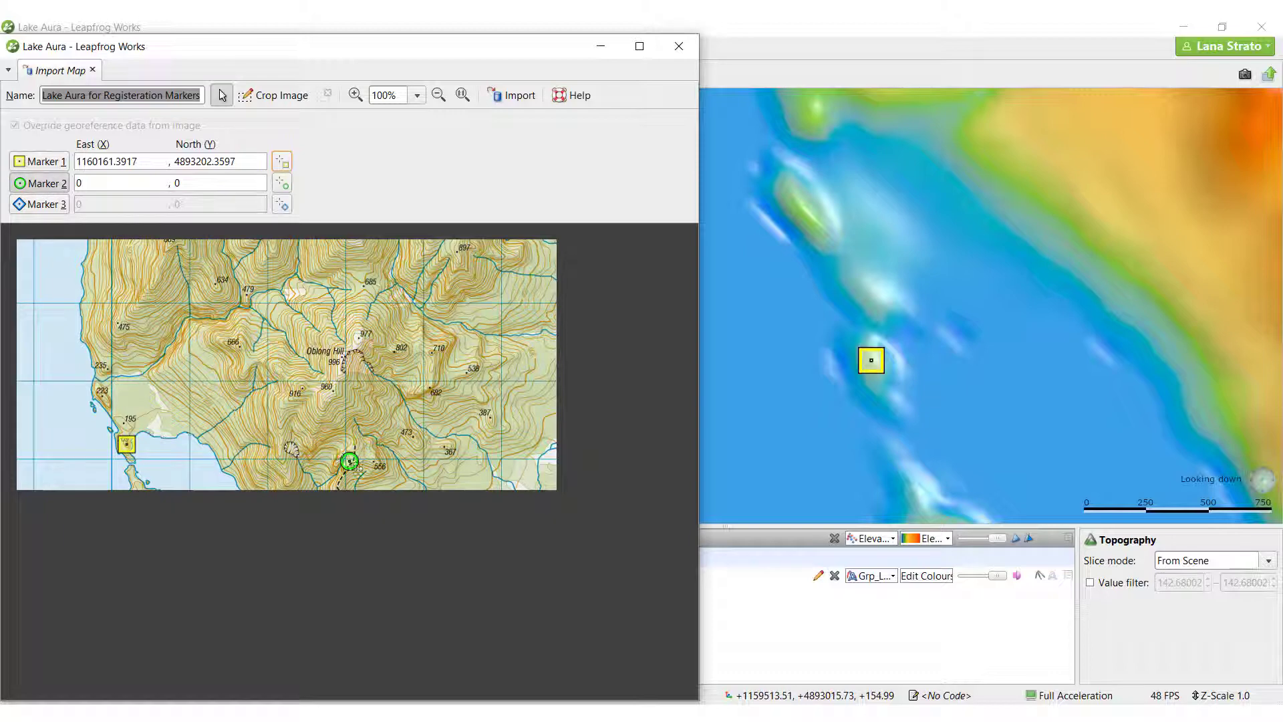
# Pin Marker 2 on the 634 peak to the matching hilltop at 1161304.4176 / 4895334.0029
pyautogui.scroll(3, 212, 283)
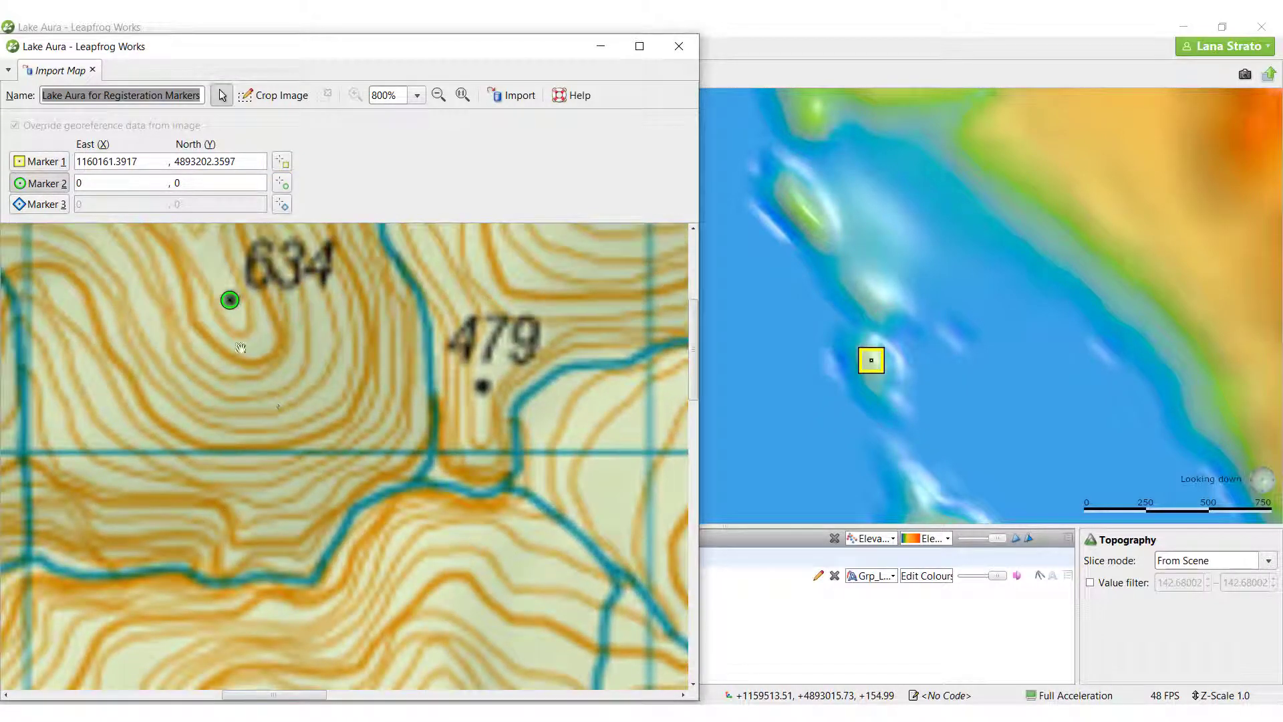
pyautogui.scroll(-3, 361, 418)
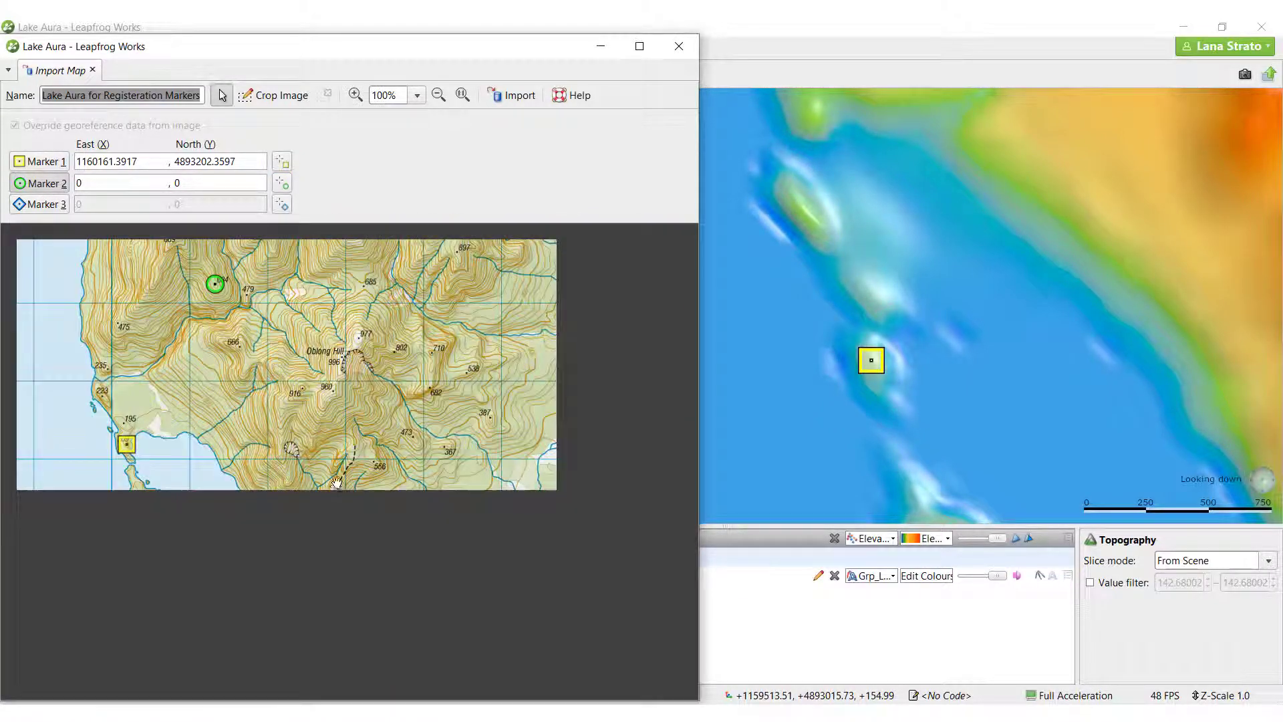
pyautogui.scroll(1, 294, 462)
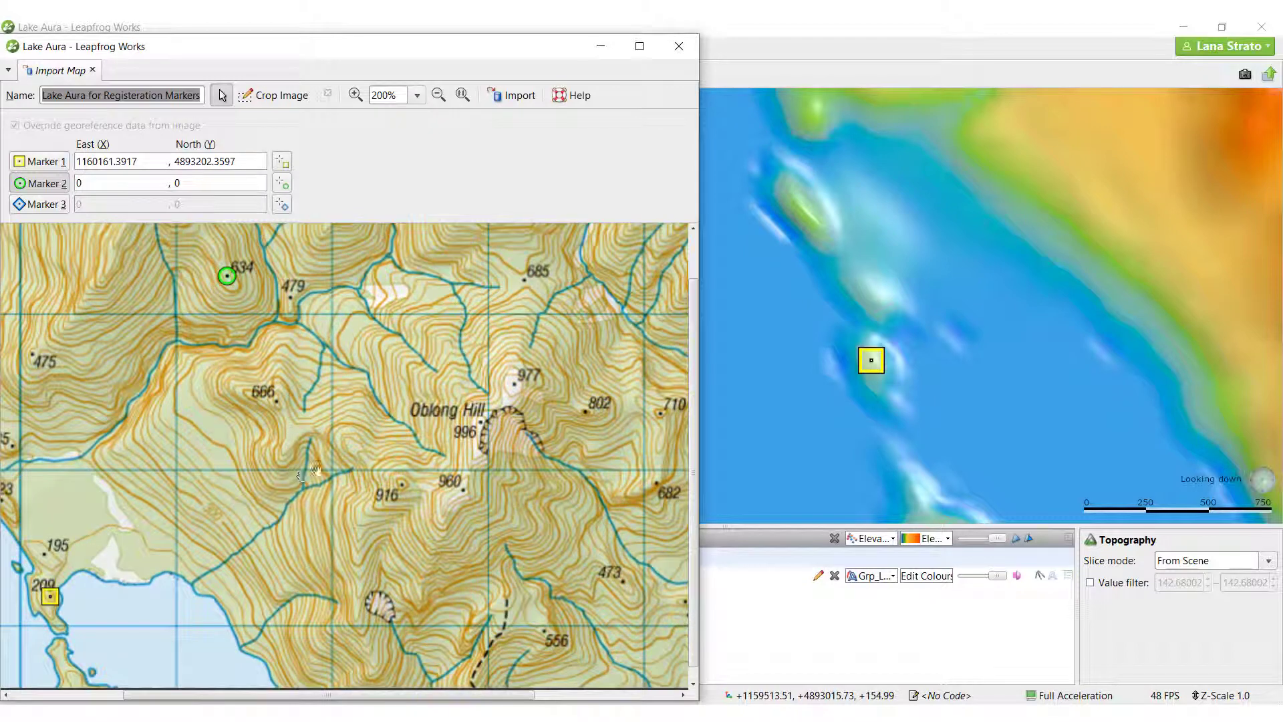
pyautogui.scroll(-3, 935, 288)
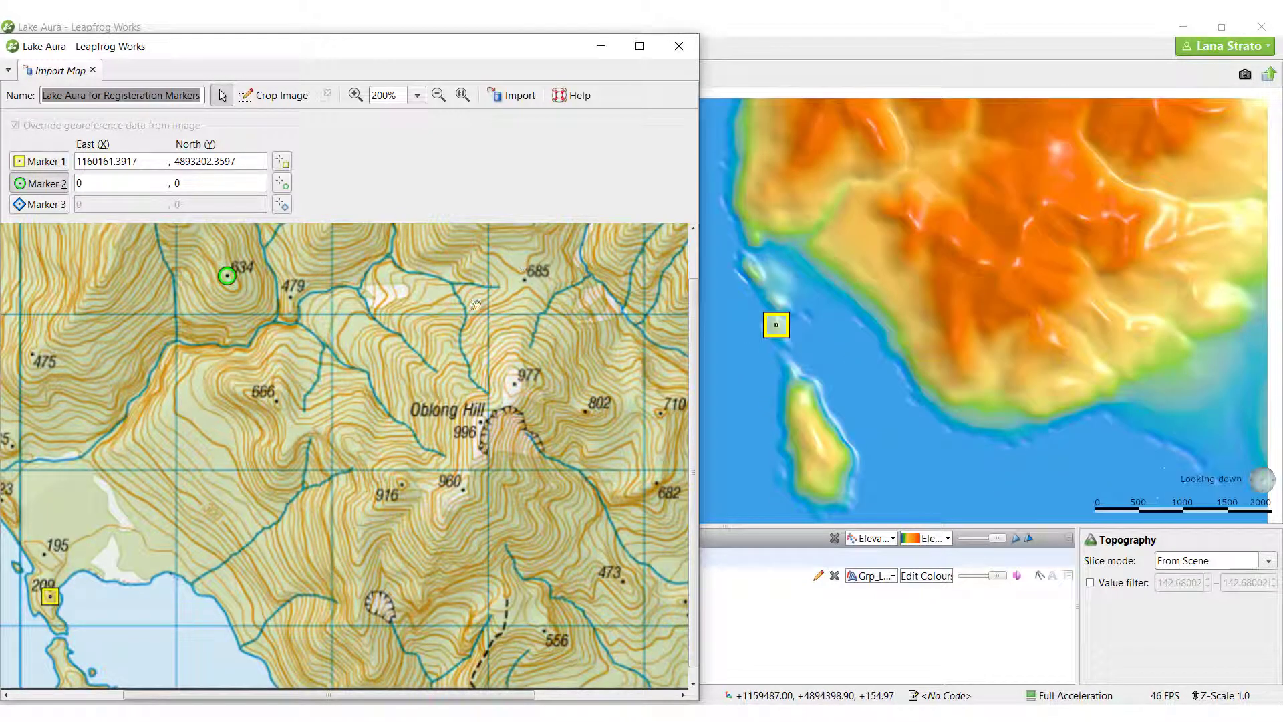
pyautogui.click(283, 184)
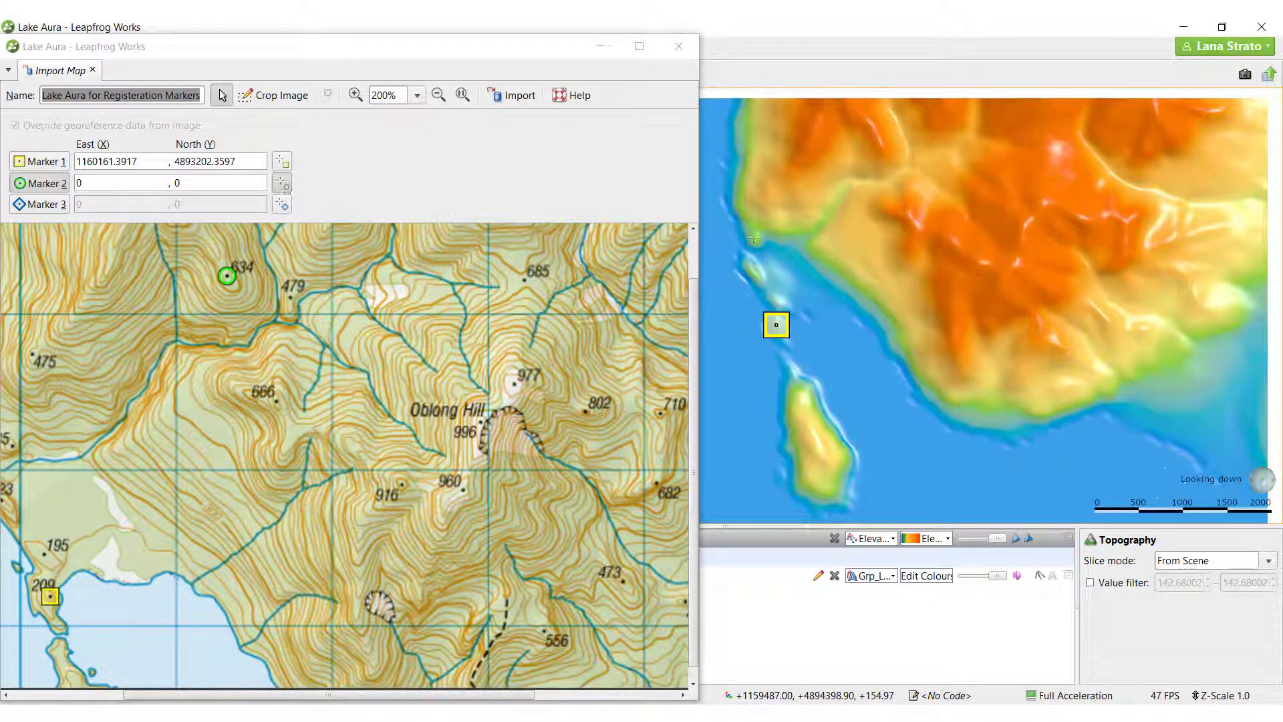
pyautogui.click(879, 139)
pyautogui.scroll(-1, 556, 602)
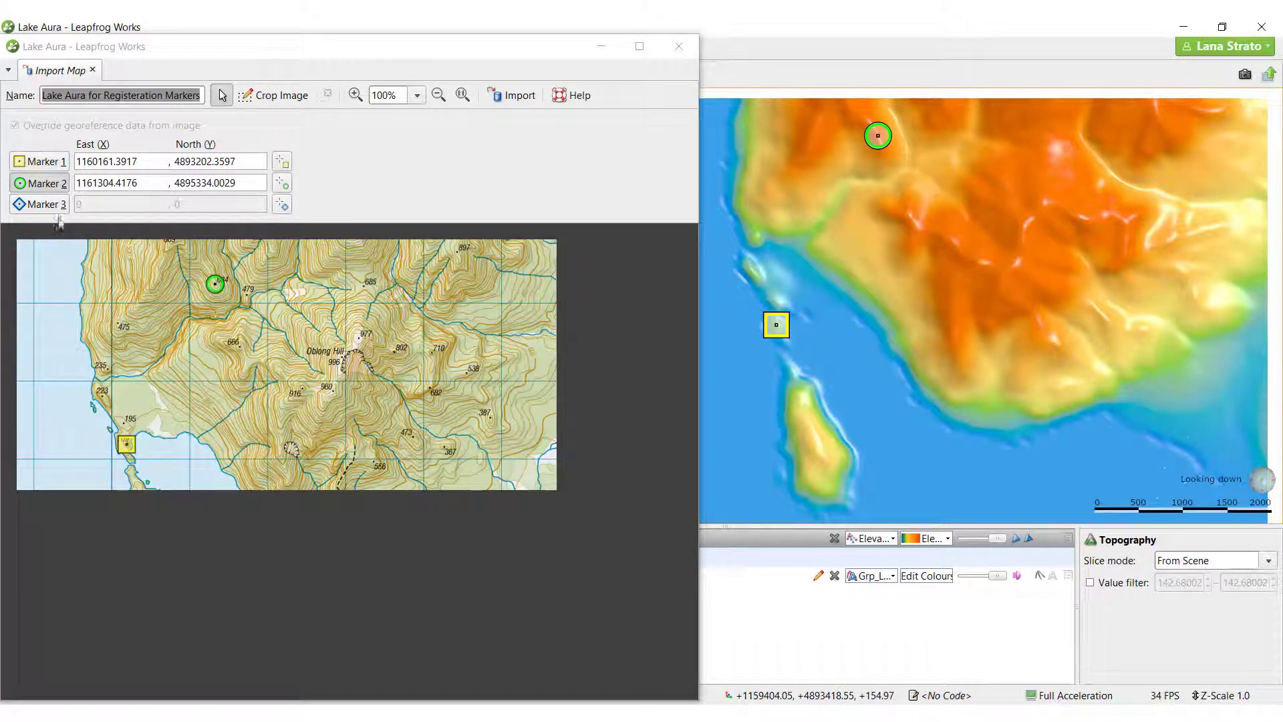
pyautogui.click(350, 461)
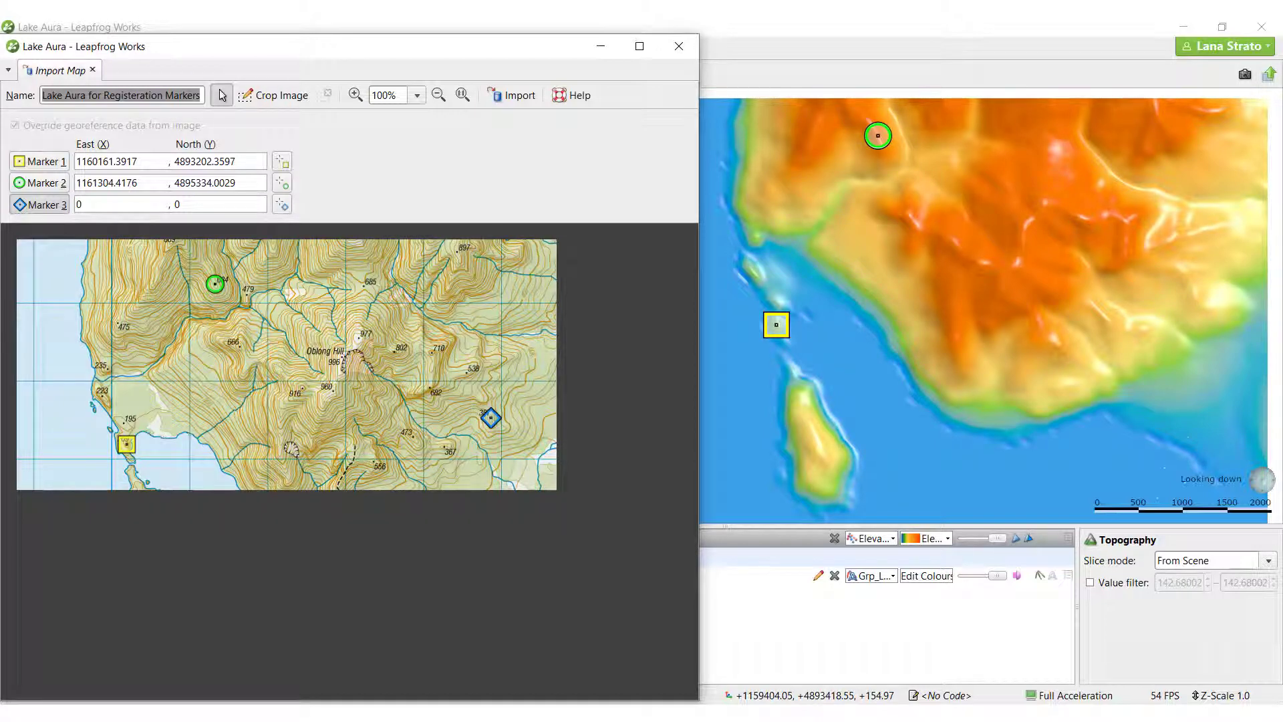
# Pin Marker 3 near the 387 point at 1164878.923 / 4893569.3736 and import the map
pyautogui.scroll(3, 492, 420)
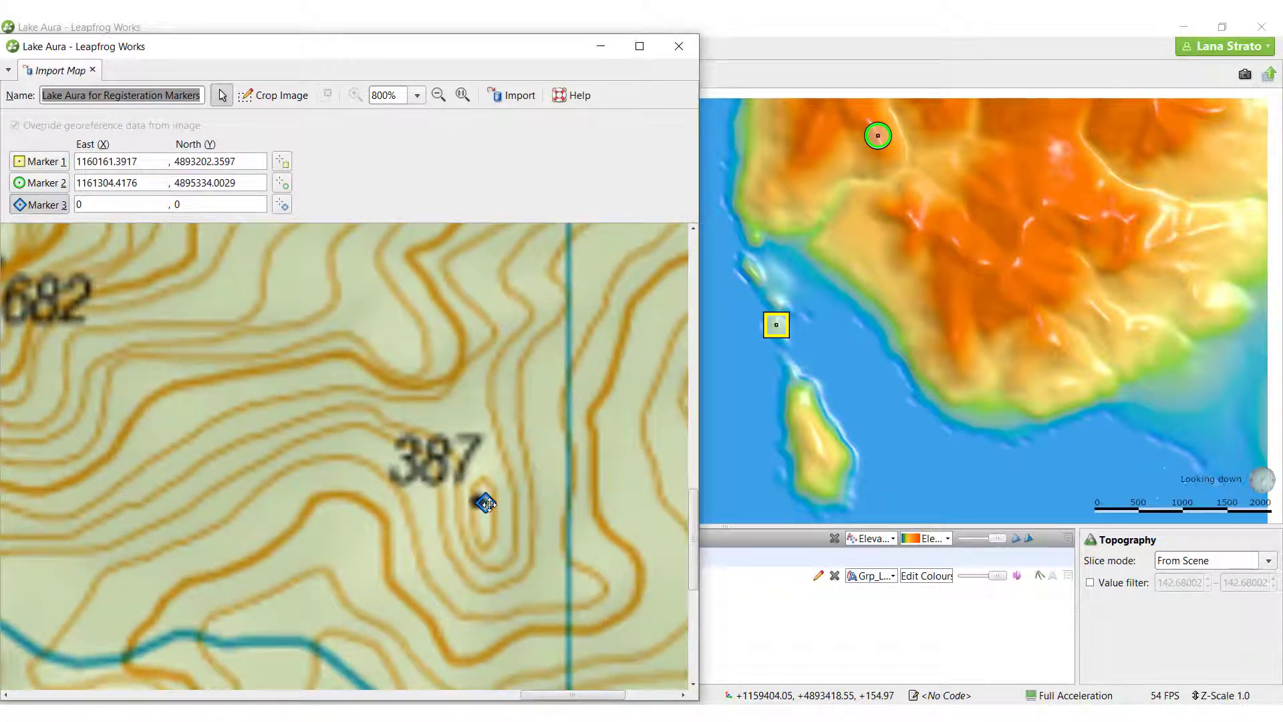
pyautogui.scroll(-3, 547, 498)
pyautogui.click(281, 205)
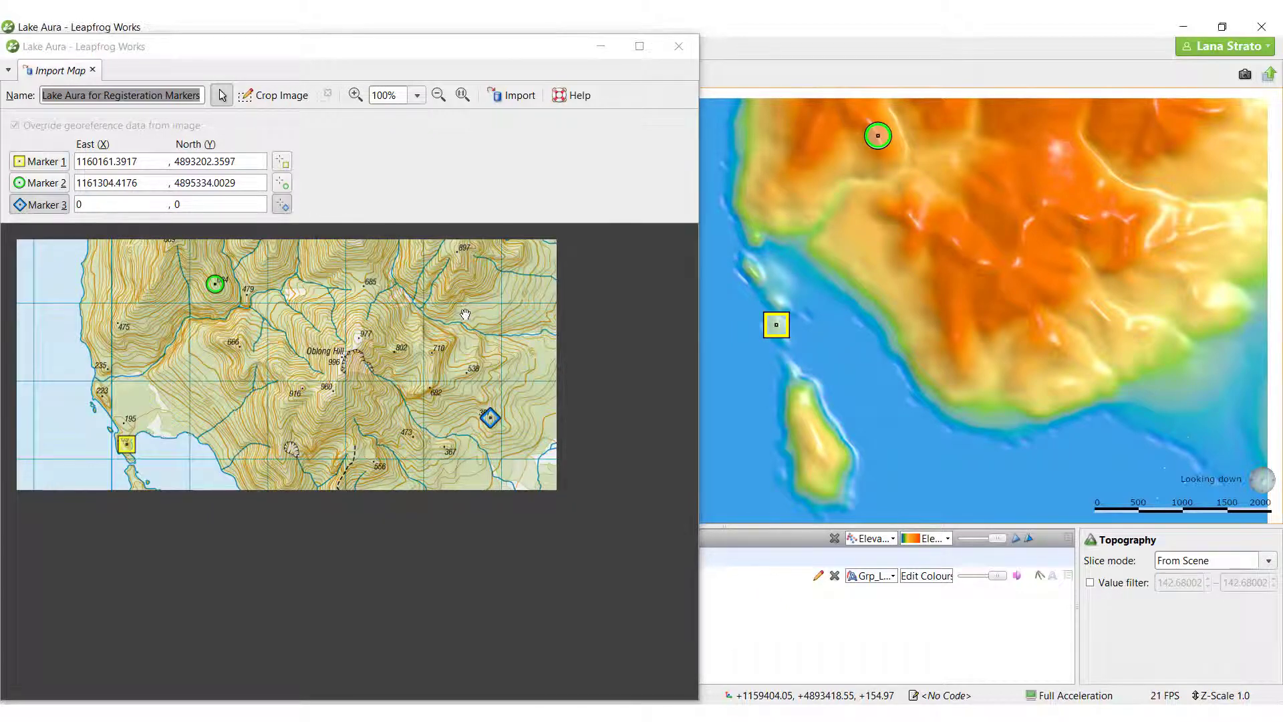
pyautogui.click(1195, 292)
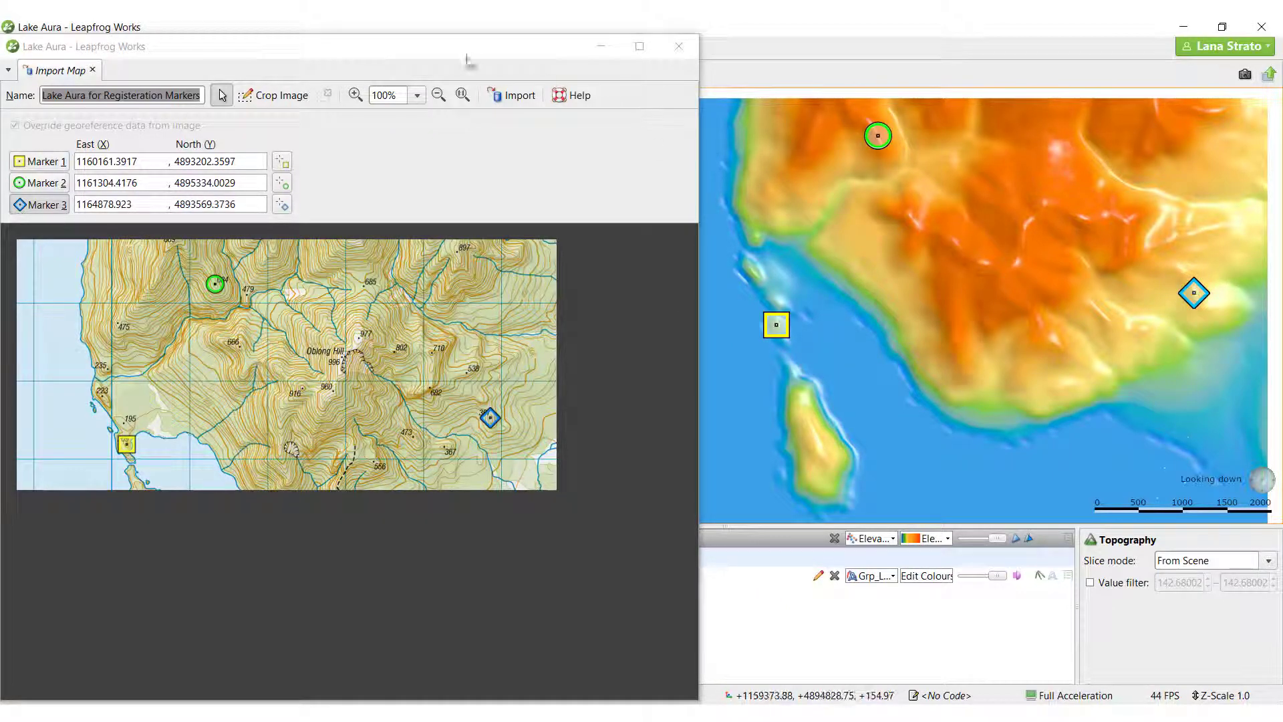
pyautogui.moveTo(472, 46); pyautogui.dragTo(767, 38)
pyautogui.click(788, 86)
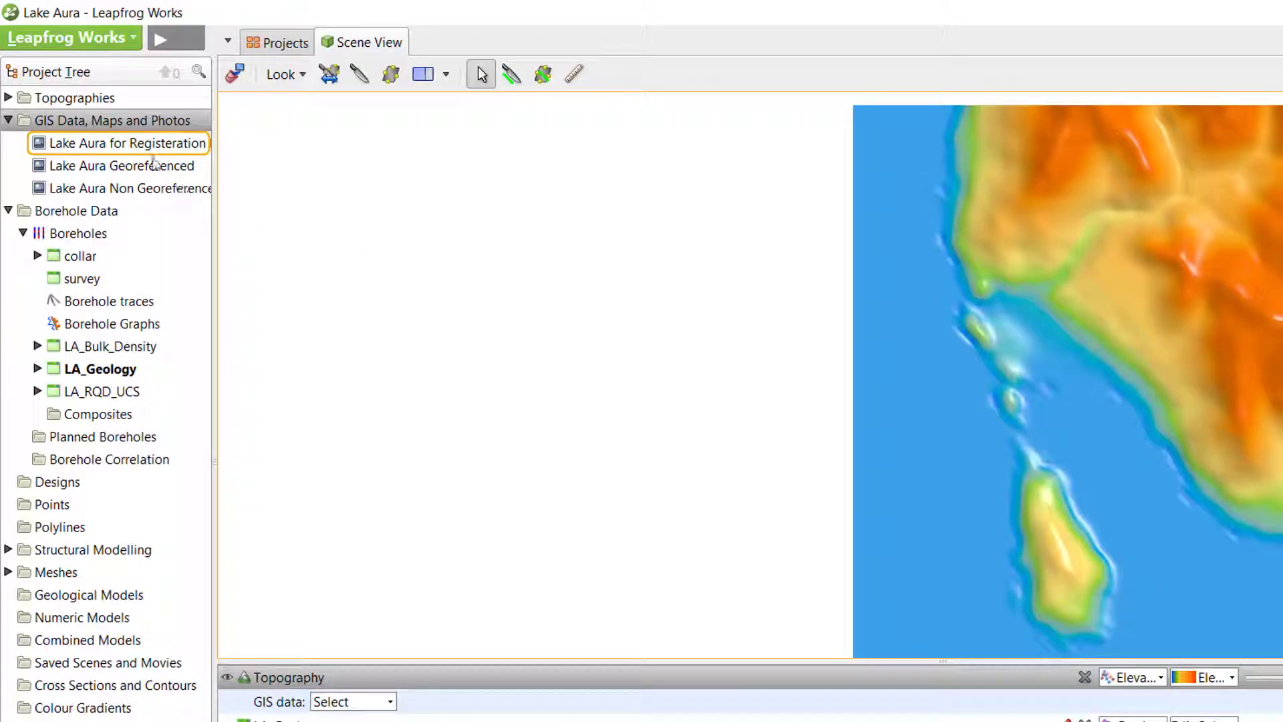
# Reopen the Lake Aura for Registeration Markers map from the project tree to review its markers
pyautogui.doubleClick(126, 143)
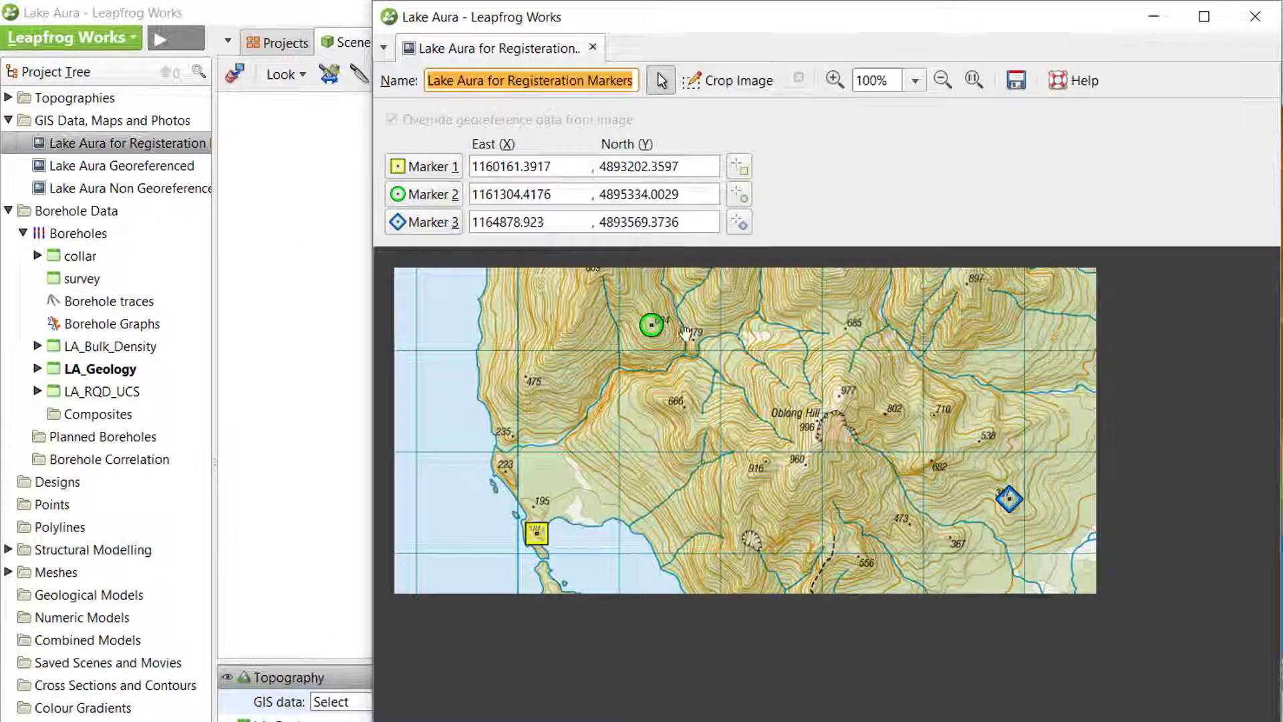